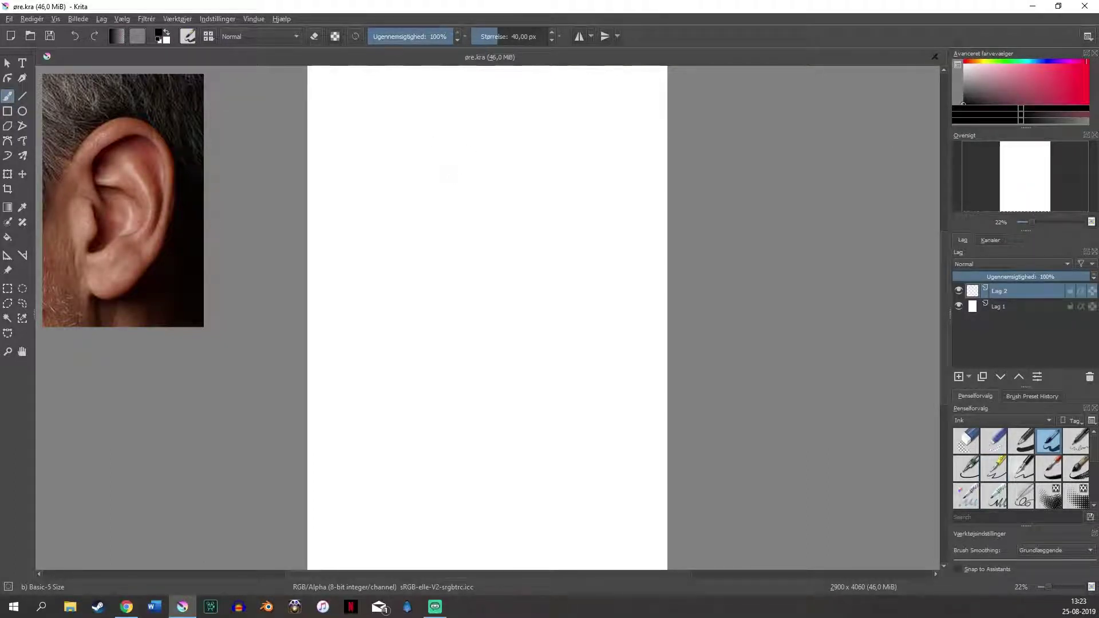
Sketch the ear's outer outline on layer Lag 2 with loose thin strokes, from the curved top down to the rounded lobe.
{"action": "mouse_move", "coordinate": [446, 182]}
{"action": "left_mouse_down"}
{"action": "mouse_move", "coordinate": [481, 144]}
{"action": "mouse_move", "coordinate": [532, 130]}
{"action": "left_mouse_up"}
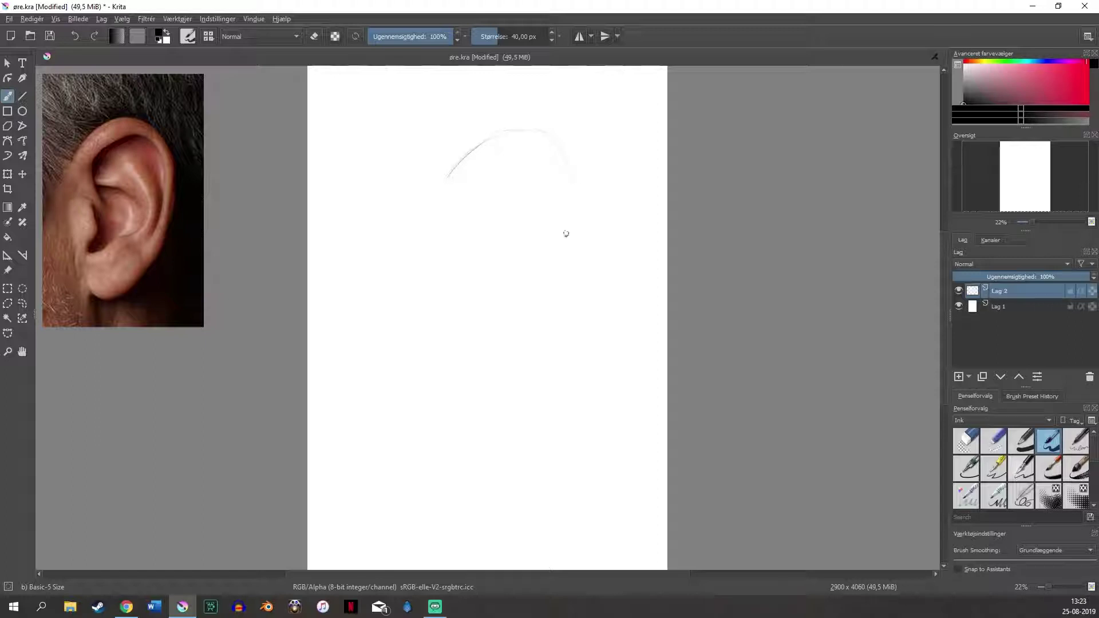
{"action": "mouse_move", "coordinate": [572, 180]}
{"action": "left_mouse_down"}
{"action": "mouse_move", "coordinate": [559, 252]}
{"action": "mouse_move", "coordinate": [481, 317]}
{"action": "left_mouse_up"}
{"action": "left_click_drag", "start_coordinate": [458, 312], "coordinate": [484, 324]}
{"action": "left_click_drag", "start_coordinate": [571, 220], "coordinate": [547, 268]}
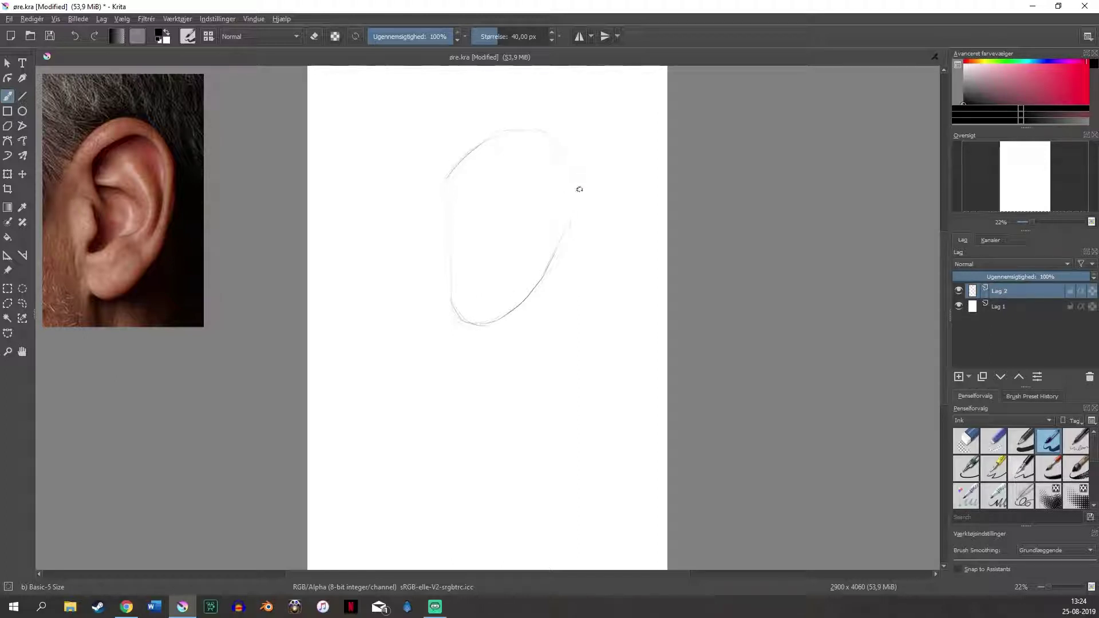
{"action": "left_click_drag", "start_coordinate": [565, 159], "coordinate": [554, 245]}
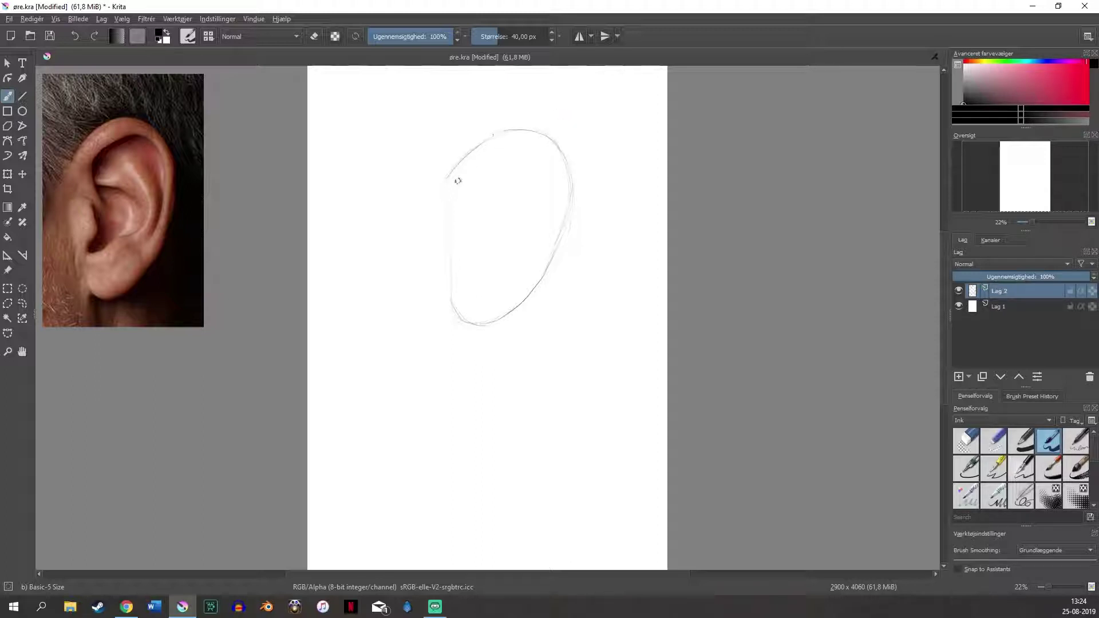
Sketch the inner edge of the ear's rim and the front contour around the tragus.
{"action": "left_click_drag", "start_coordinate": [562, 198], "coordinate": [554, 229]}
{"action": "left_click_drag", "start_coordinate": [466, 218], "coordinate": [474, 233]}
{"action": "left_click_drag", "start_coordinate": [464, 190], "coordinate": [482, 152]}
{"action": "left_click_drag", "start_coordinate": [484, 156], "coordinate": [513, 139]}
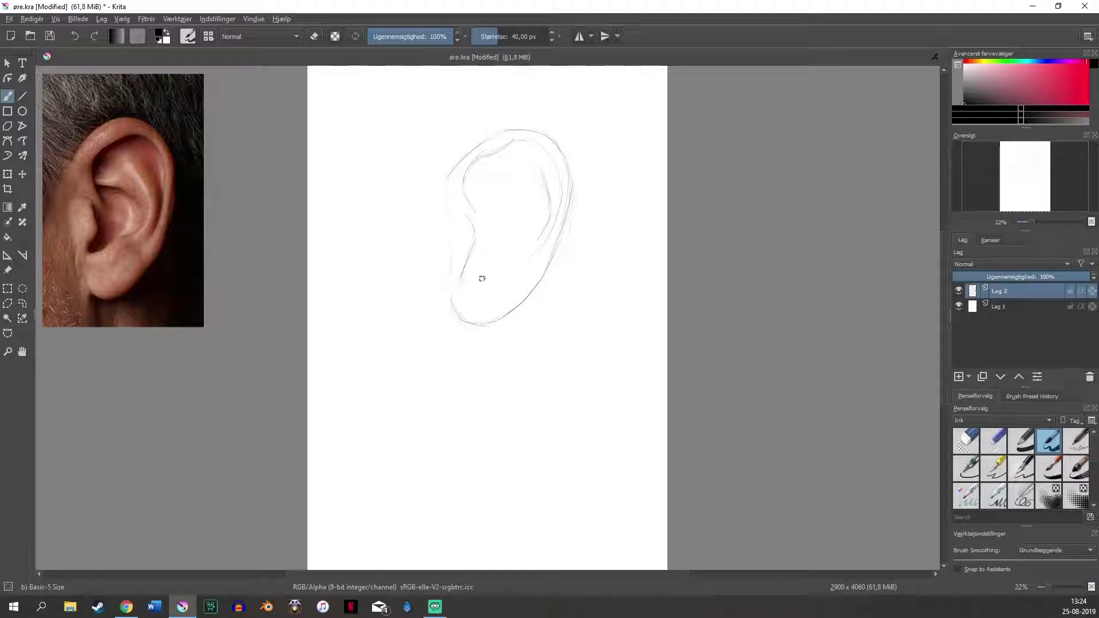
Sketch the lower curve of the ear's central hollow and the fold that crosses above it.
{"action": "left_click_drag", "start_coordinate": [466, 282], "coordinate": [475, 278]}
{"action": "left_click_drag", "start_coordinate": [490, 262], "coordinate": [503, 257]}
{"action": "left_click_drag", "start_coordinate": [508, 255], "coordinate": [537, 240]}
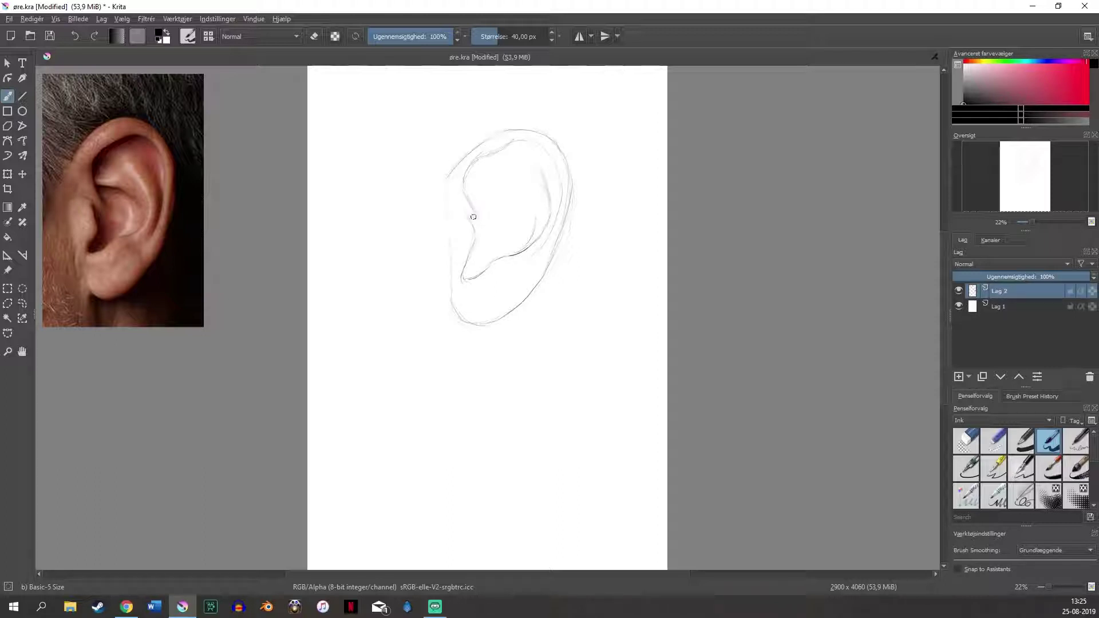
{"action": "left_click_drag", "start_coordinate": [469, 195], "coordinate": [499, 203]}
{"action": "mouse_move", "coordinate": [467, 193]}
{"action": "left_mouse_down"}
{"action": "mouse_move", "coordinate": [526, 204]}
{"action": "mouse_move", "coordinate": [532, 215]}
{"action": "left_mouse_up"}
Redraw the lower edge and lobe slightly higher, then erase the old lower outline with the Eraser Circle brush.
{"action": "mouse_move", "coordinate": [547, 265]}
{"action": "left_mouse_down"}
{"action": "mouse_move", "coordinate": [505, 304]}
{"action": "mouse_move", "coordinate": [453, 306]}
{"action": "left_mouse_up"}
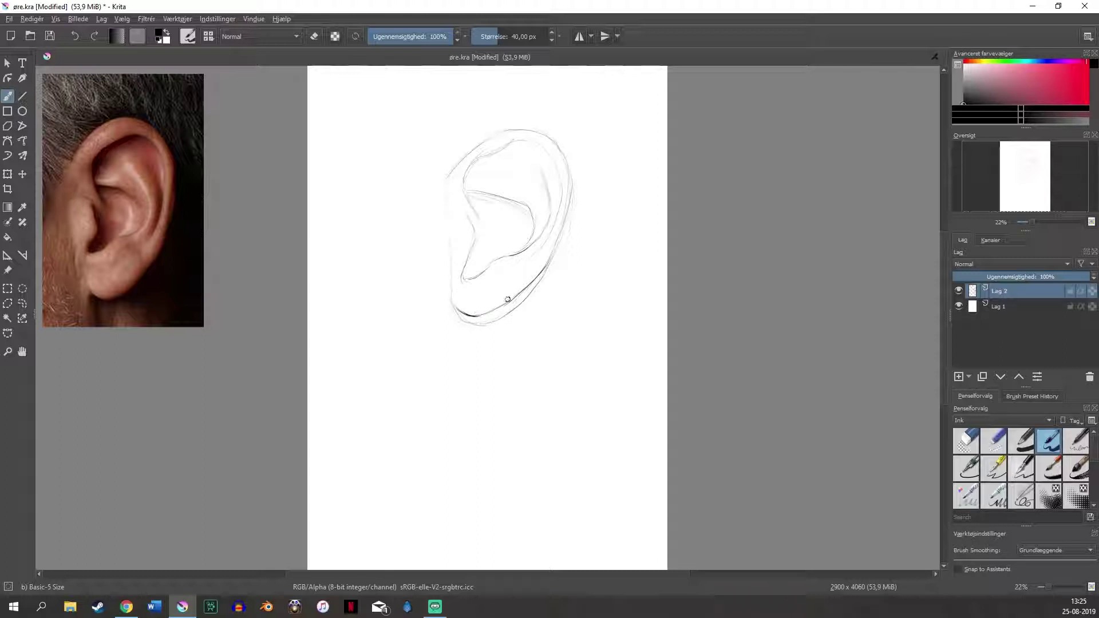
{"action": "left_click_drag", "start_coordinate": [497, 285], "coordinate": [504, 301]}
{"action": "key", "text": "e"}
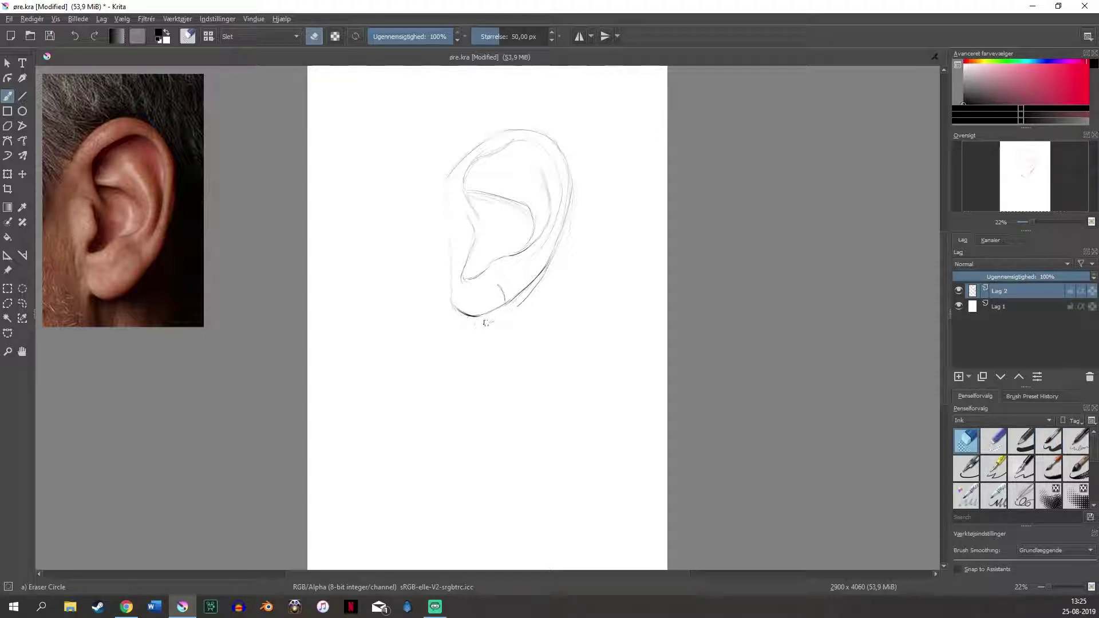
{"action": "mouse_move", "coordinate": [483, 314]}
{"action": "left_mouse_down"}
{"action": "mouse_move", "coordinate": [520, 302]}
{"action": "mouse_move", "coordinate": [528, 282]}
{"action": "left_mouse_up"}
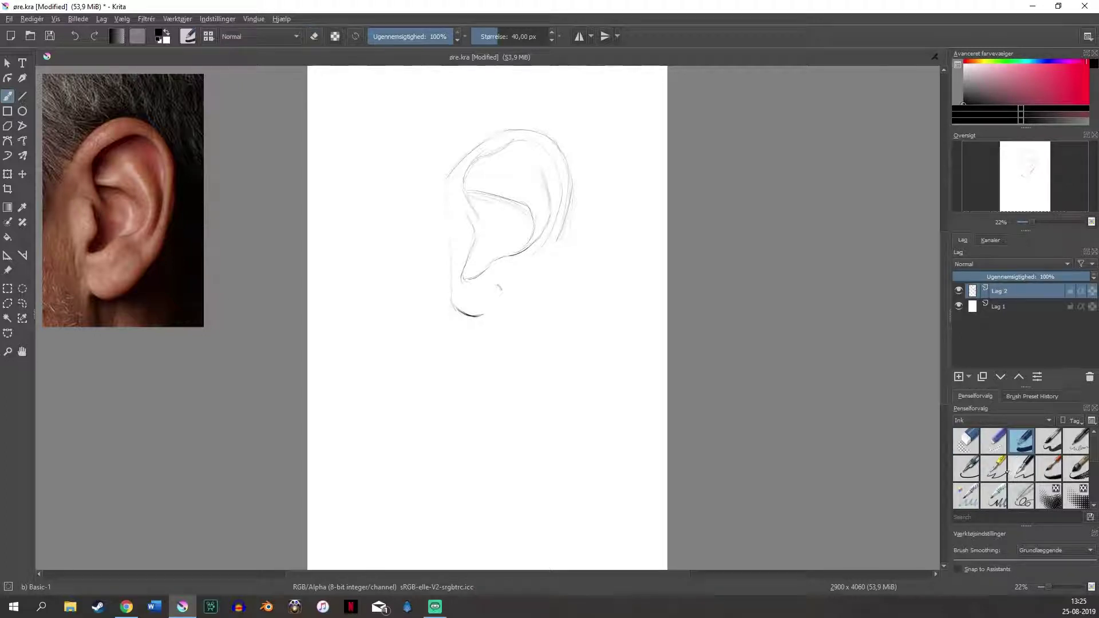
Darken the ear's upper outer outline with the Ink-3 Gpen brush.
{"action": "left_click", "coordinate": [1004, 458]}
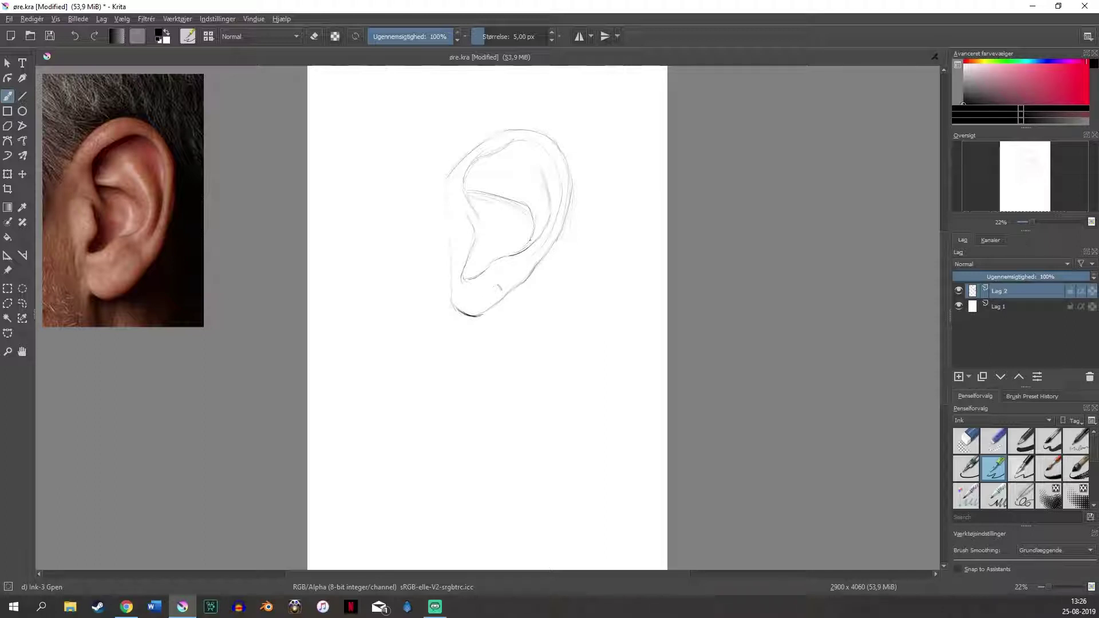
{"action": "left_click_drag", "start_coordinate": [533, 127], "coordinate": [447, 187]}
Select the whole ear sketch with a freehand selection and transform it to make it slightly narrower.
{"action": "left_click", "coordinate": [24, 303]}
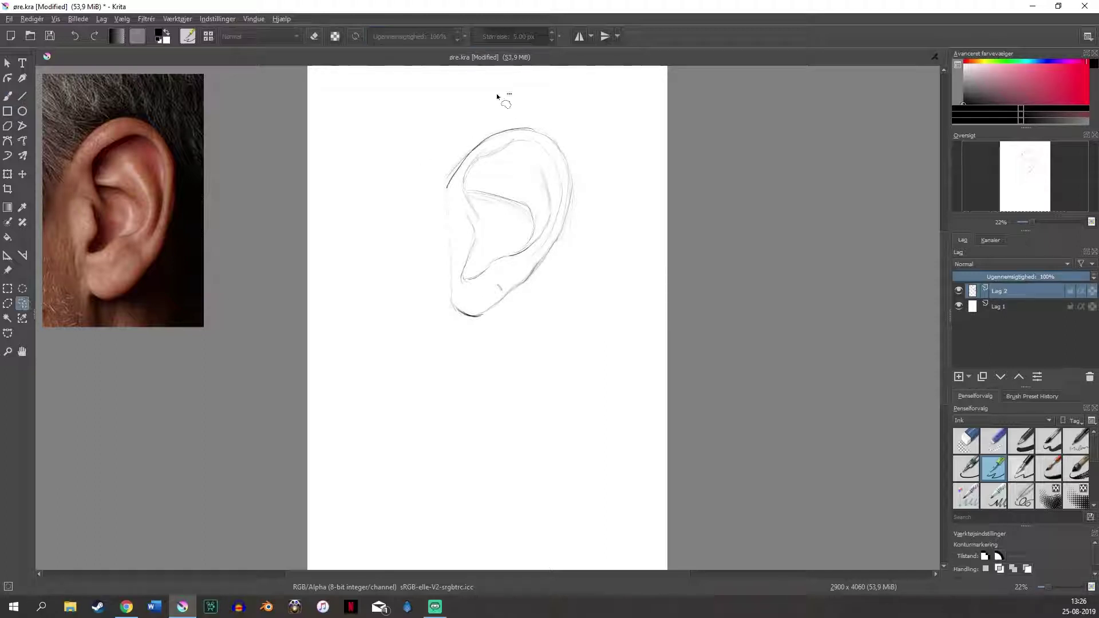
{"action": "mouse_move", "coordinate": [510, 93]}
{"action": "left_mouse_down"}
{"action": "mouse_move", "coordinate": [621, 165]}
{"action": "mouse_move", "coordinate": [540, 85]}
{"action": "left_mouse_up"}
{"action": "key", "text": "ctrl+t"}
{"action": "left_click_drag", "start_coordinate": [628, 236], "coordinate": [587, 236]}
{"action": "key", "text": "ctrl+r"}
Fade the sketch layer Lag 2 to about 42% opacity.
{"action": "key", "text": "plus"}
{"action": "key", "text": "plus"}
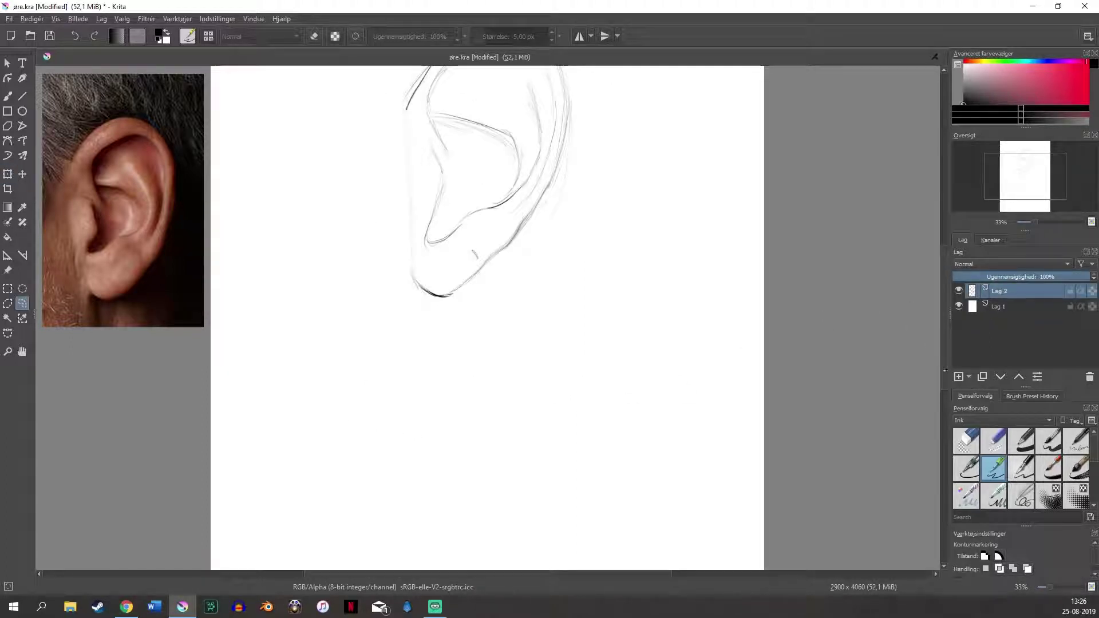
{"action": "scroll", "coordinate": [486, 315], "scroll_direction": "up", "scroll_amount": 3}
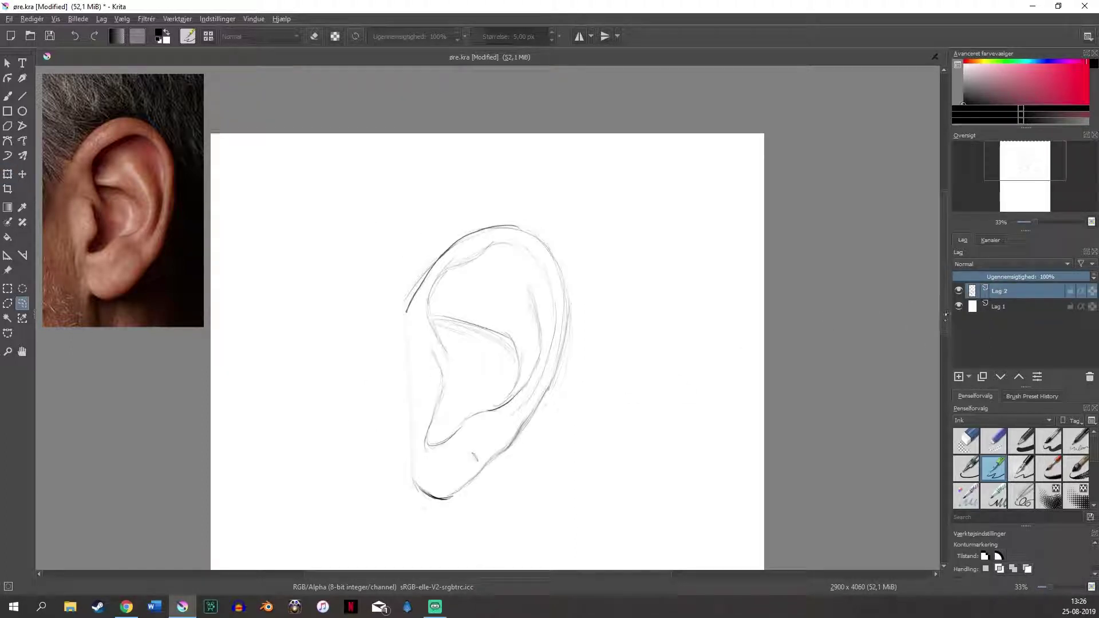
{"action": "left_click", "coordinate": [1011, 277]}
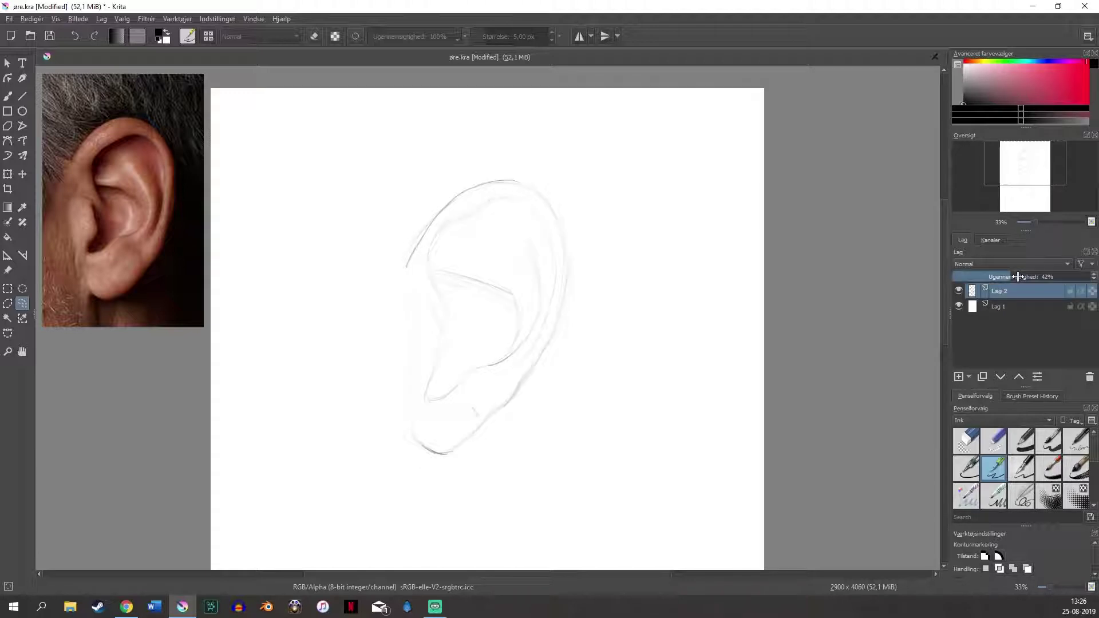
Add a new layer and pick a light peach skin colour for painting with the Basic-1 brush.
{"action": "left_click", "coordinate": [1053, 94]}
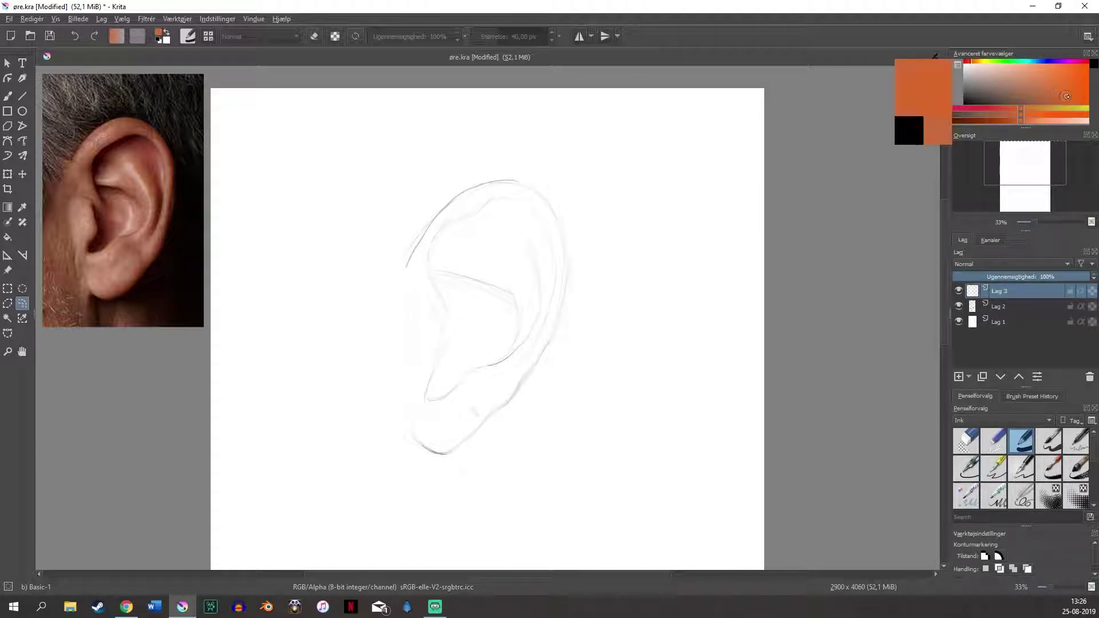
{"action": "left_click", "coordinate": [1042, 121]}
{"action": "left_click_drag", "start_coordinate": [1050, 120], "coordinate": [1073, 121]}
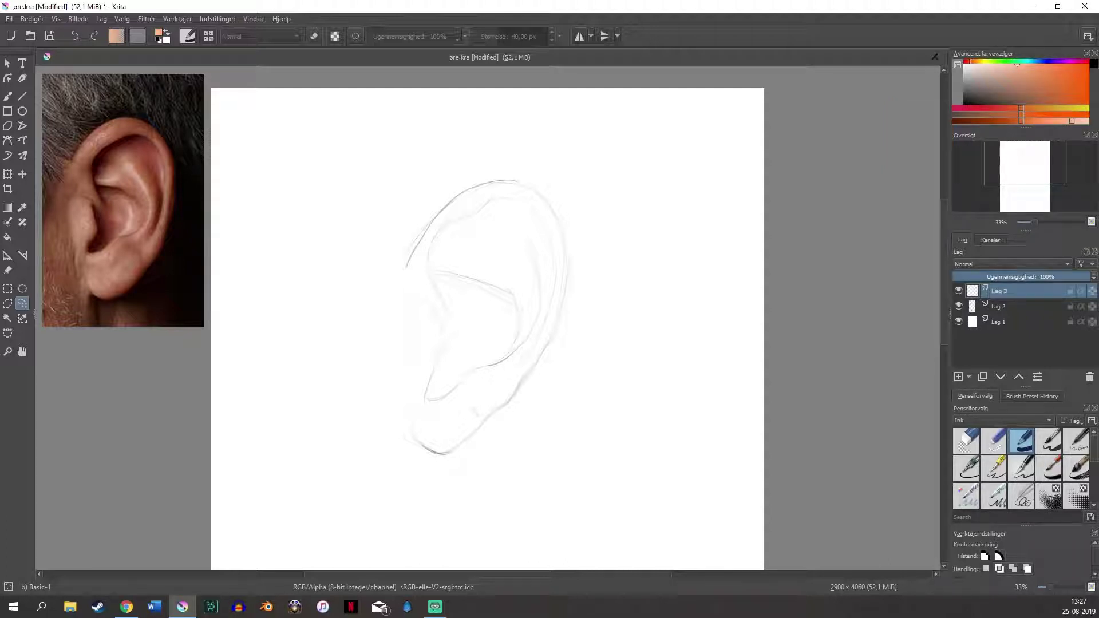
Place layer Lag 3 beneath the sketch and fill the ear's silhouette with flat peach using a brush of about 226 px.
{"action": "key", "text": "b"}
{"action": "left_click_drag", "start_coordinate": [1008, 291], "coordinate": [1015, 314]}
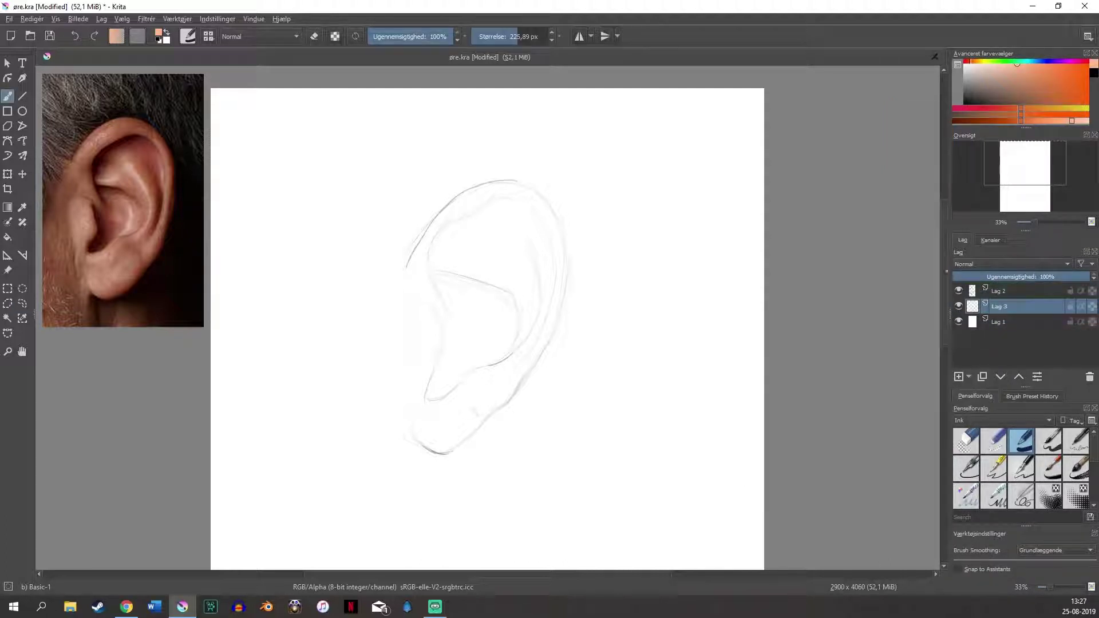
{"action": "mouse_move", "coordinate": [489, 226]}
{"action": "left_mouse_down"}
{"action": "mouse_move", "coordinate": [460, 273]}
{"action": "mouse_move", "coordinate": [442, 274]}
{"action": "mouse_move", "coordinate": [484, 218]}
{"action": "mouse_move", "coordinate": [443, 268]}
{"action": "mouse_move", "coordinate": [439, 251]}
{"action": "mouse_move", "coordinate": [474, 252]}
{"action": "mouse_move", "coordinate": [476, 297]}
{"action": "mouse_move", "coordinate": [463, 297]}
{"action": "mouse_move", "coordinate": [459, 263]}
{"action": "mouse_move", "coordinate": [448, 330]}
{"action": "mouse_move", "coordinate": [439, 281]}
{"action": "mouse_move", "coordinate": [431, 333]}
{"action": "mouse_move", "coordinate": [433, 279]}
{"action": "mouse_move", "coordinate": [436, 388]}
{"action": "mouse_move", "coordinate": [444, 350]}
{"action": "mouse_move", "coordinate": [435, 417]}
{"action": "mouse_move", "coordinate": [430, 376]}
{"action": "mouse_move", "coordinate": [435, 432]}
{"action": "mouse_move", "coordinate": [455, 417]}
{"action": "mouse_move", "coordinate": [485, 322]}
{"action": "mouse_move", "coordinate": [467, 402]}
{"action": "mouse_move", "coordinate": [481, 391]}
{"action": "mouse_move", "coordinate": [462, 418]}
{"action": "mouse_move", "coordinate": [557, 286]}
{"action": "mouse_move", "coordinate": [529, 200]}
{"action": "mouse_move", "coordinate": [457, 208]}
{"action": "mouse_move", "coordinate": [425, 287]}
{"action": "mouse_move", "coordinate": [474, 218]}
{"action": "mouse_move", "coordinate": [485, 348]}
{"action": "mouse_move", "coordinate": [517, 216]}
{"action": "mouse_move", "coordinate": [512, 317]}
{"action": "mouse_move", "coordinate": [532, 232]}
{"action": "mouse_move", "coordinate": [486, 388]}
{"action": "mouse_move", "coordinate": [466, 284]}
{"action": "mouse_move", "coordinate": [432, 242]}
{"action": "left_mouse_up"}
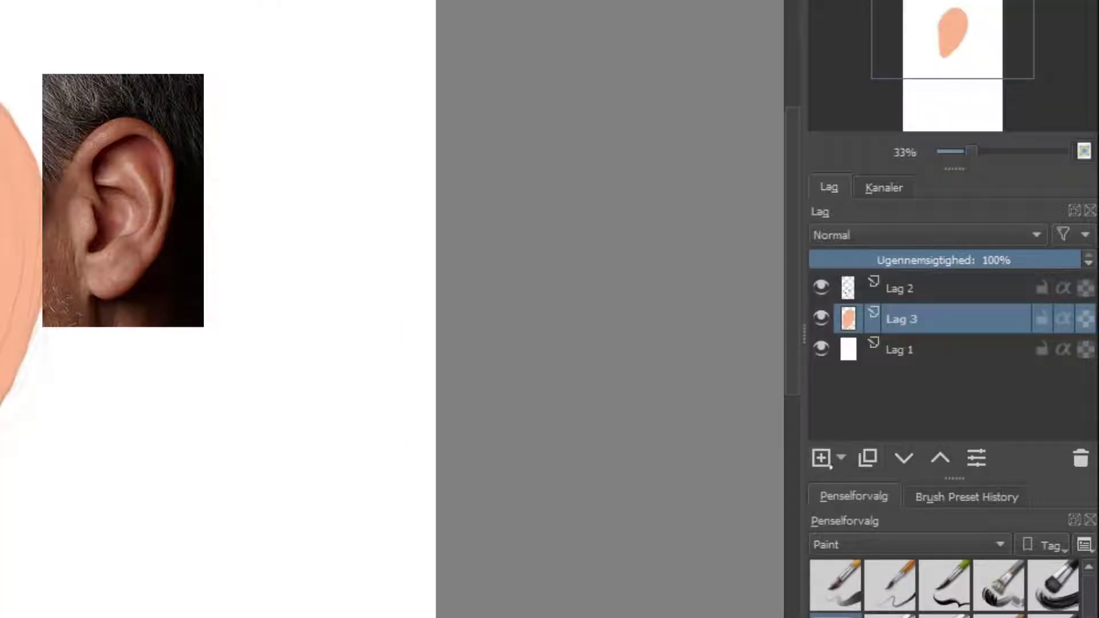
Duplicate layer Lag 3 and shade the lobe's lower edge in darker orange with the 70 px Bristles-4 Glaze brush.
{"action": "left_click", "coordinate": [867, 458]}
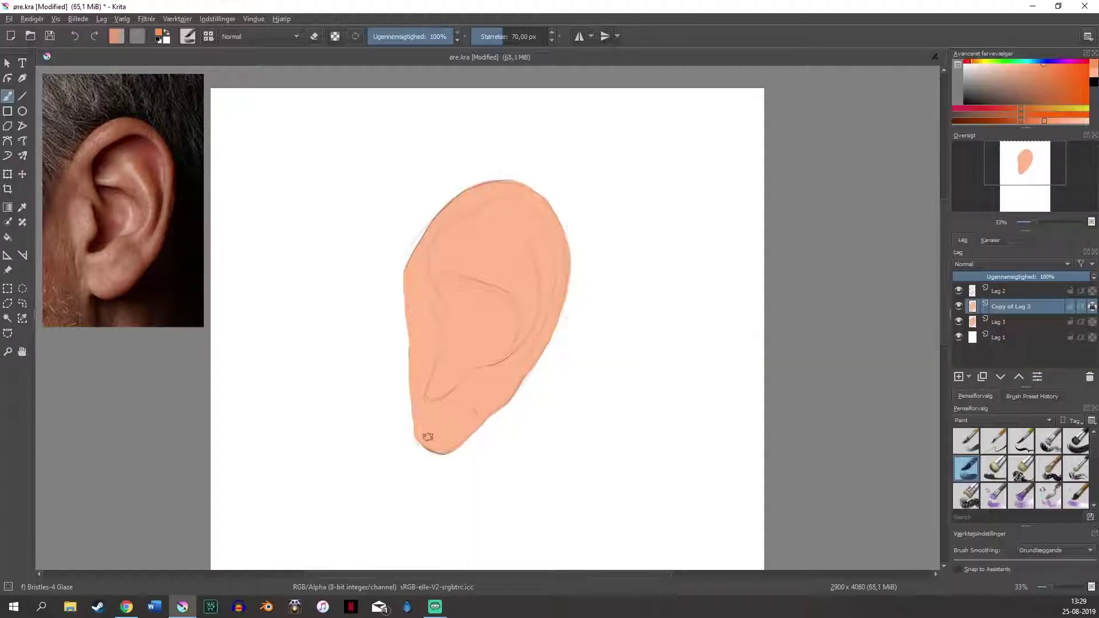
{"action": "mouse_move", "coordinate": [424, 437]}
{"action": "left_mouse_down"}
{"action": "mouse_move", "coordinate": [447, 447]}
{"action": "mouse_move", "coordinate": [509, 396]}
{"action": "mouse_move", "coordinate": [500, 399]}
{"action": "left_mouse_up"}
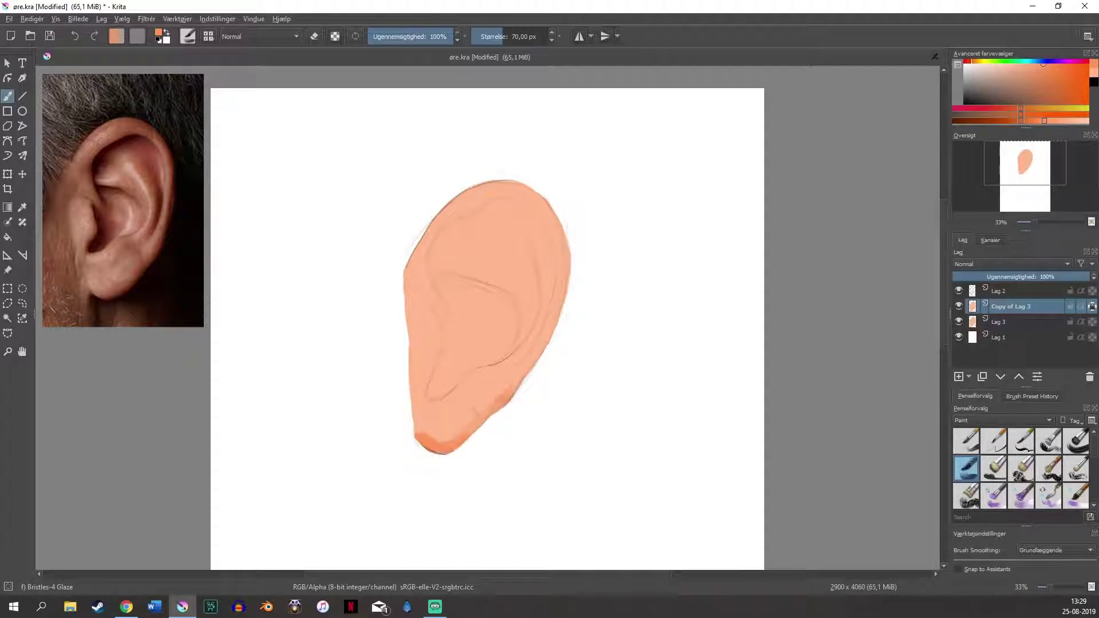
{"action": "left_click_drag", "start_coordinate": [448, 450], "coordinate": [538, 357]}
{"action": "key", "text": "ctrl+z"}
Shade the outer edge of the ear's rim in orange, from the back edge up to the top.
{"action": "left_click_drag", "start_coordinate": [471, 179], "coordinate": [412, 247]}
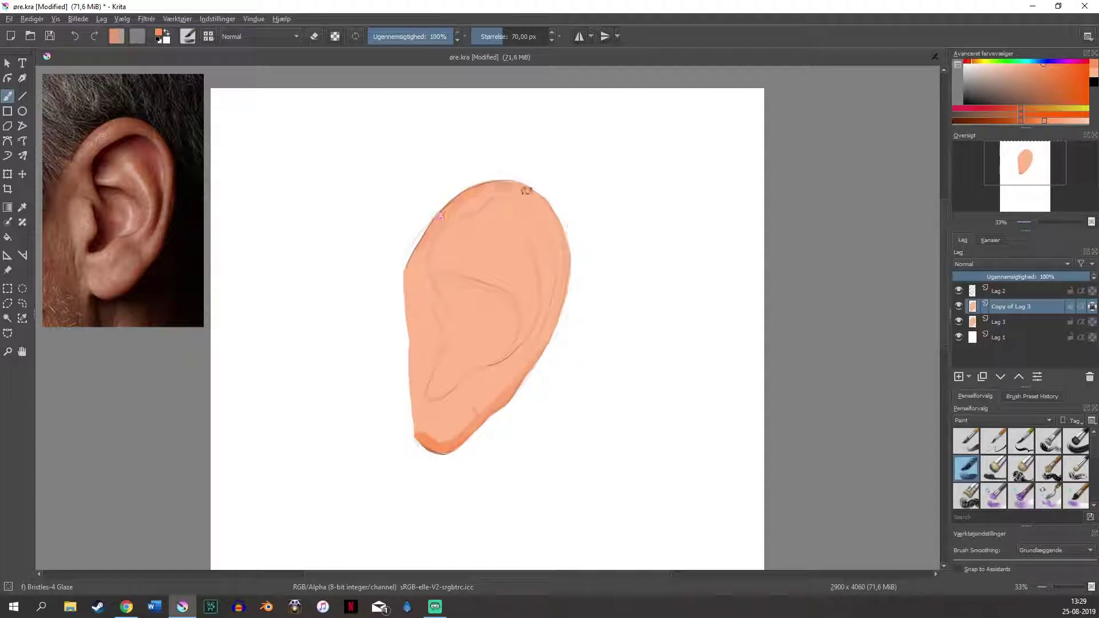
{"action": "key", "text": "ctrl+z"}
{"action": "left_click_drag", "start_coordinate": [570, 252], "coordinate": [570, 298]}
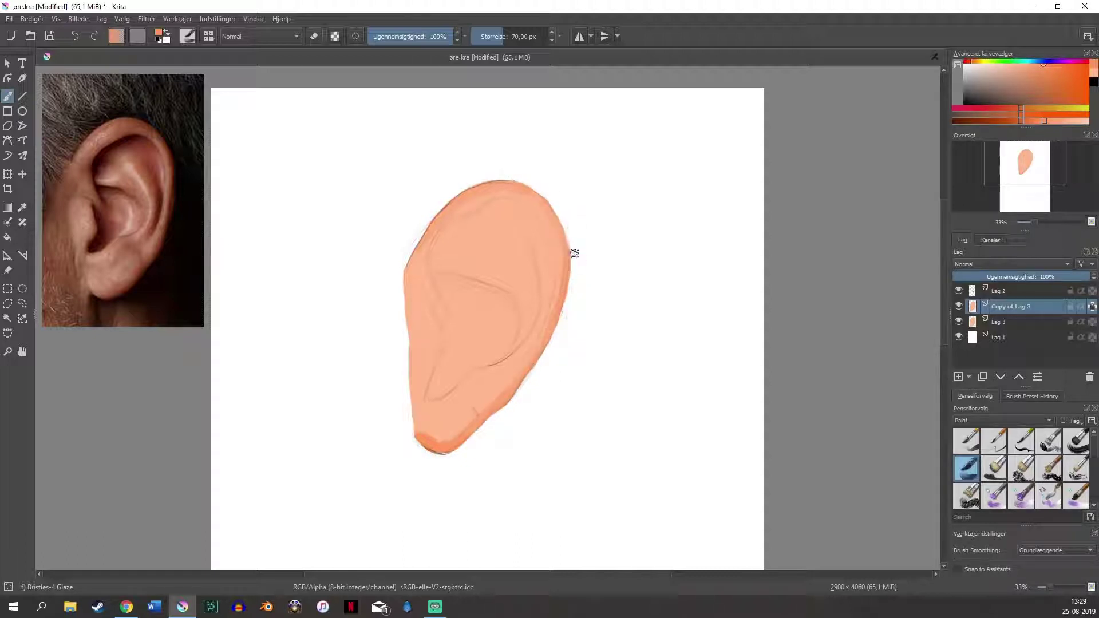
{"action": "left_click_drag", "start_coordinate": [562, 223], "coordinate": [513, 191]}
Shade the ear's central hollow in orange, from the notch above the lobe up to the inner fold.
{"action": "mouse_move", "coordinate": [449, 361]}
{"action": "left_mouse_down"}
{"action": "mouse_move", "coordinate": [432, 393]}
{"action": "mouse_move", "coordinate": [465, 369]}
{"action": "mouse_move", "coordinate": [474, 332]}
{"action": "left_mouse_up"}
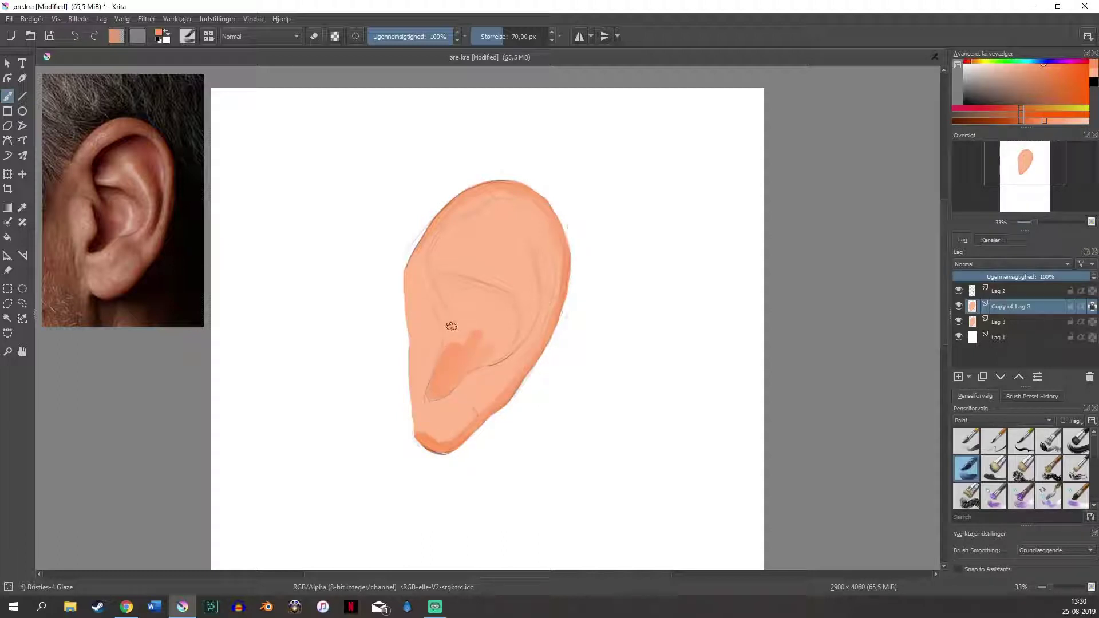
{"action": "mouse_move", "coordinate": [444, 319]}
{"action": "left_mouse_down"}
{"action": "mouse_move", "coordinate": [450, 348]}
{"action": "mouse_move", "coordinate": [455, 318]}
{"action": "mouse_move", "coordinate": [463, 342]}
{"action": "mouse_move", "coordinate": [439, 281]}
{"action": "mouse_move", "coordinate": [461, 315]}
{"action": "mouse_move", "coordinate": [460, 327]}
{"action": "mouse_move", "coordinate": [439, 298]}
{"action": "mouse_move", "coordinate": [444, 334]}
{"action": "mouse_move", "coordinate": [483, 312]}
{"action": "mouse_move", "coordinate": [473, 356]}
{"action": "mouse_move", "coordinate": [475, 324]}
{"action": "left_mouse_up"}
{"action": "left_click_drag", "start_coordinate": [450, 286], "coordinate": [475, 338]}
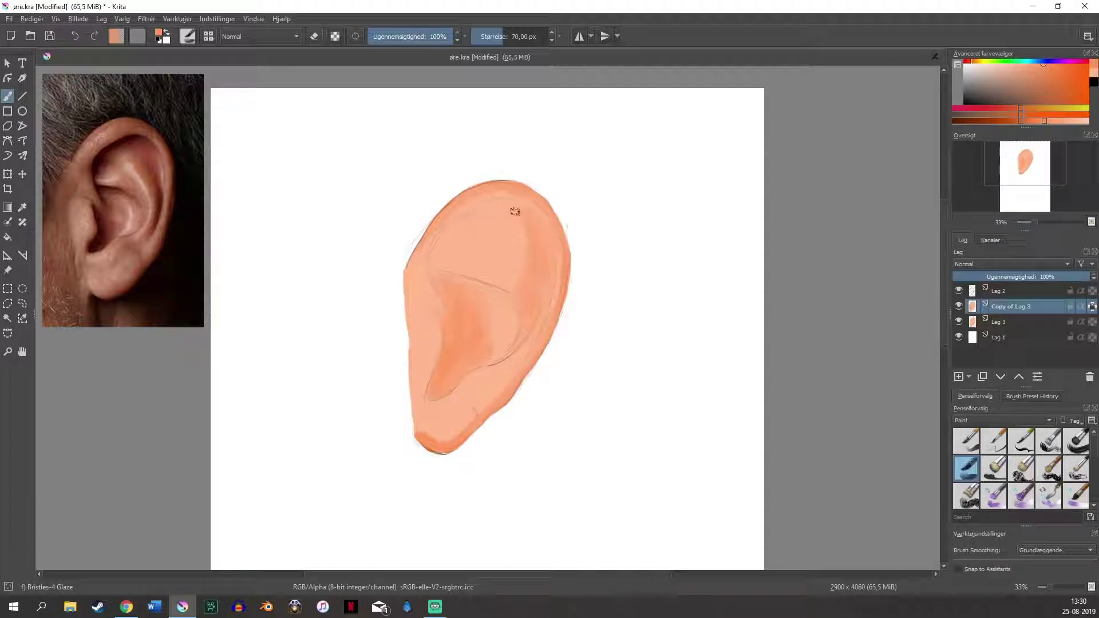
Shade the upper hollow beneath the rim and deepen the groove behind the inner fold with orange strokes.
{"action": "left_click_drag", "start_coordinate": [482, 212], "coordinate": [499, 208]}
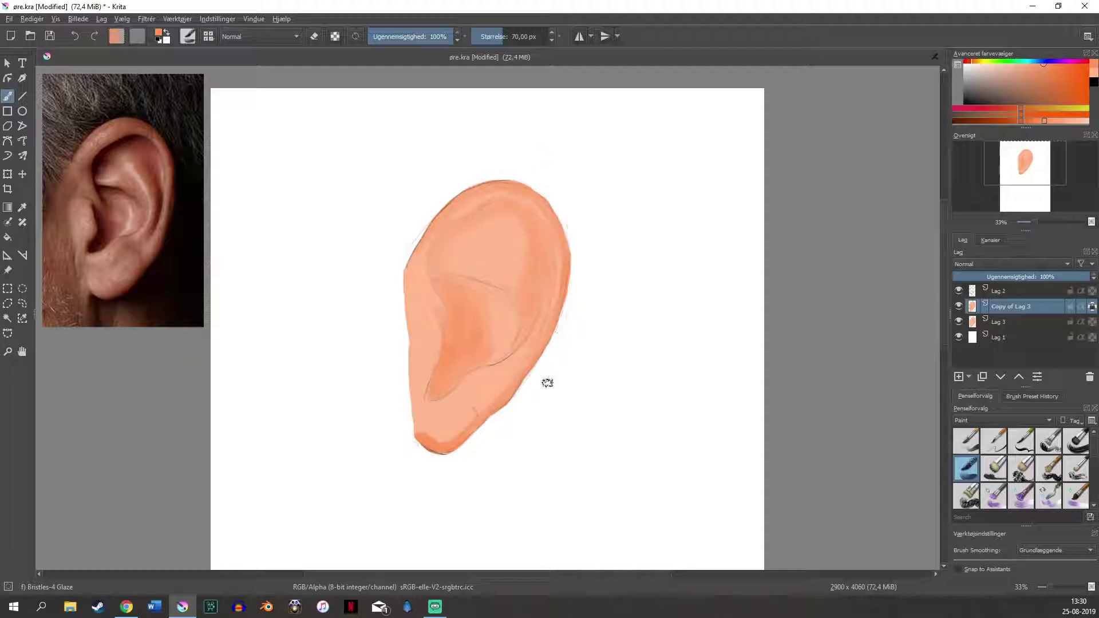
{"action": "key", "text": "ctrl+z"}
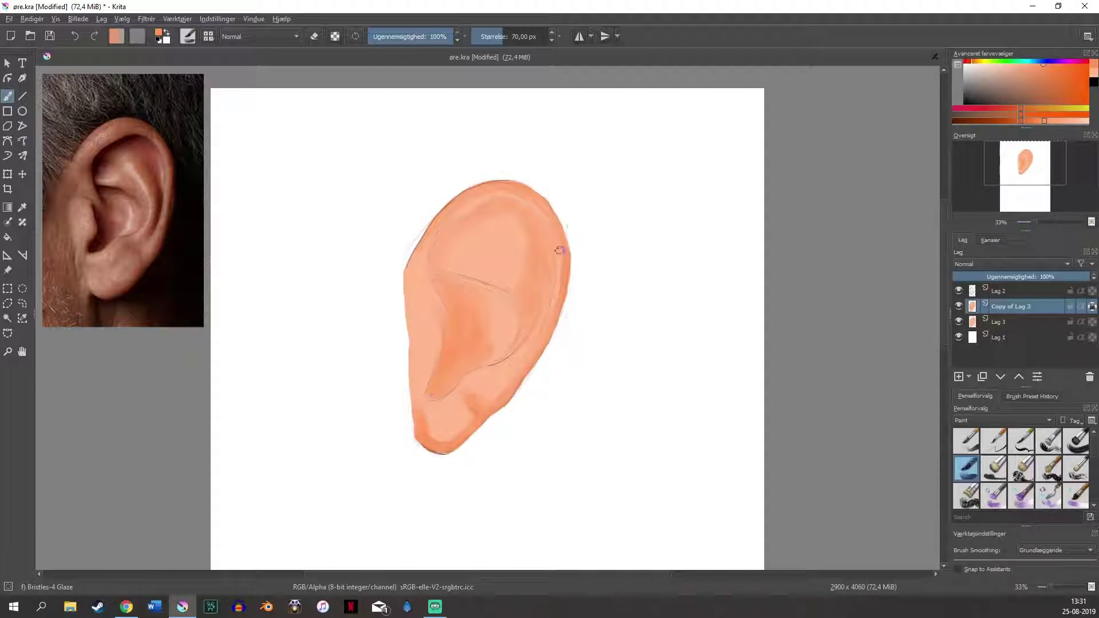
{"action": "left_click_drag", "start_coordinate": [547, 297], "coordinate": [545, 251]}
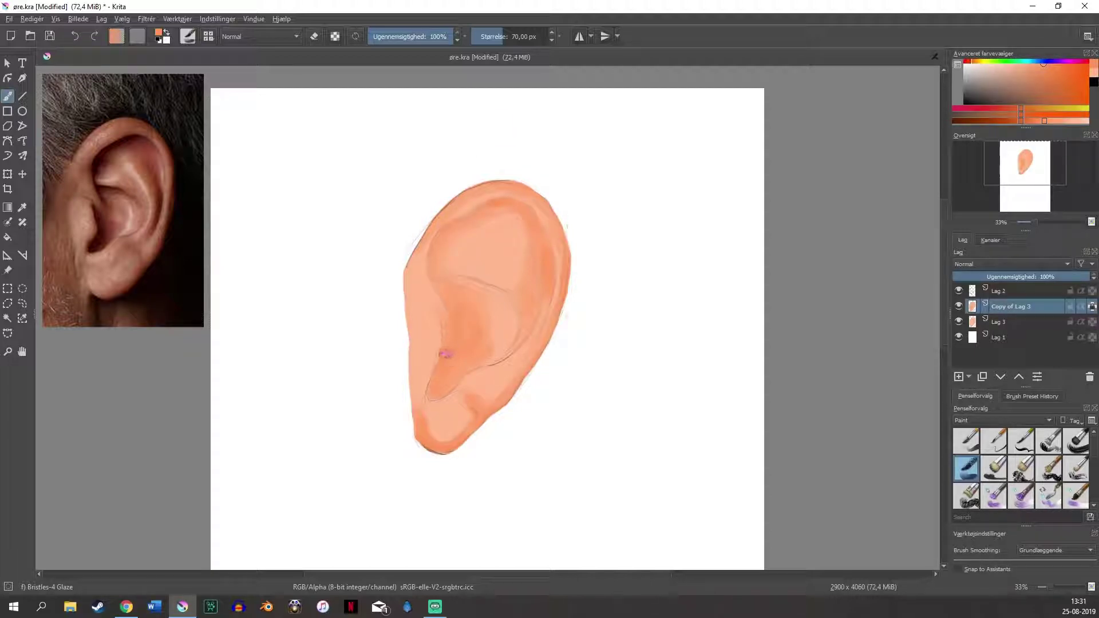
Deepen the orange shading along the ear canal behind the tragus, in the central hollow and in the upper hollow.
{"action": "left_click_drag", "start_coordinate": [433, 389], "coordinate": [445, 318]}
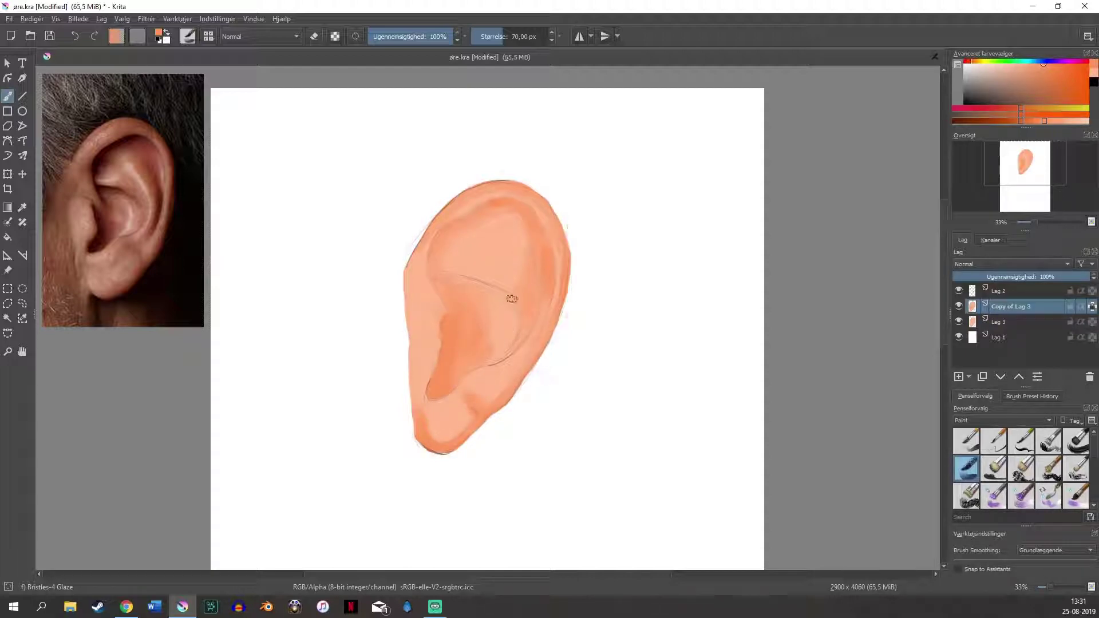
{"action": "left_click_drag", "start_coordinate": [490, 297], "coordinate": [508, 321]}
{"action": "mouse_move", "coordinate": [505, 208]}
{"action": "left_mouse_down"}
{"action": "mouse_move", "coordinate": [475, 219]}
{"action": "mouse_move", "coordinate": [498, 202]}
{"action": "mouse_move", "coordinate": [436, 252]}
{"action": "left_mouse_up"}
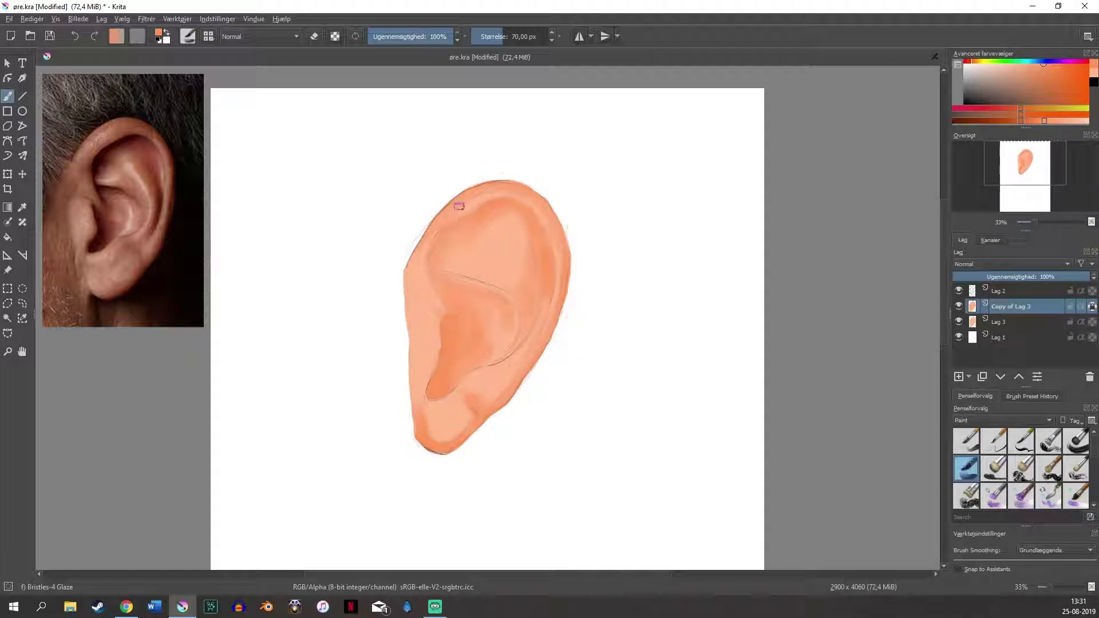
{"action": "key", "text": "ctrl+z"}
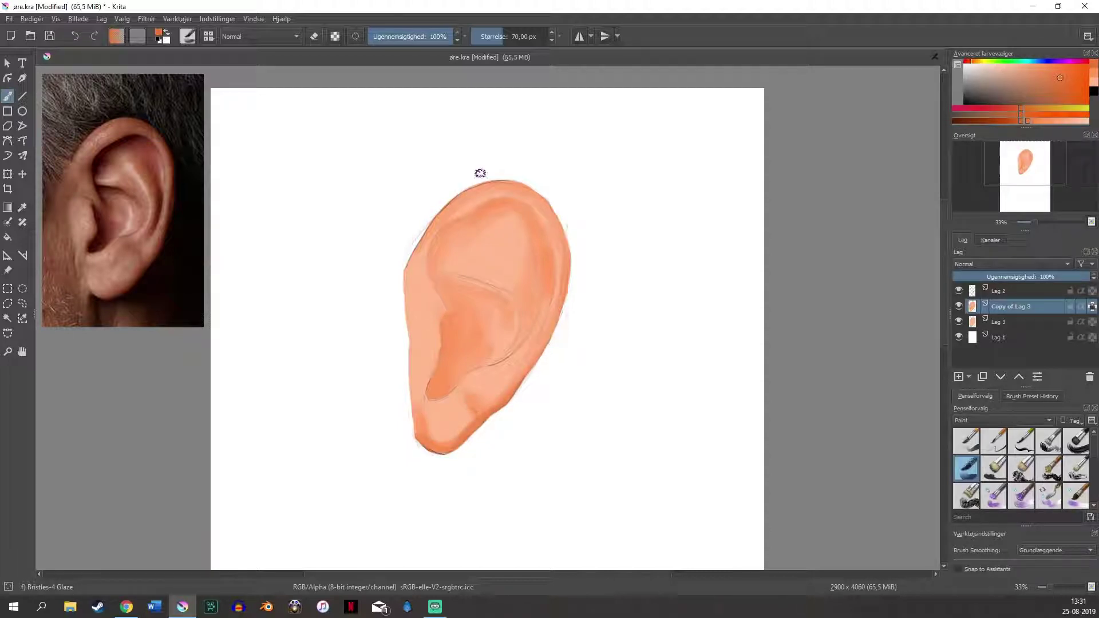
Add a darker orange shadow to the top outer edge and the deep ear canal area behind the tragus.
{"action": "mouse_move", "coordinate": [476, 184]}
{"action": "left_mouse_down"}
{"action": "mouse_move", "coordinate": [431, 218]}
{"action": "mouse_move", "coordinate": [496, 176]}
{"action": "left_mouse_up"}
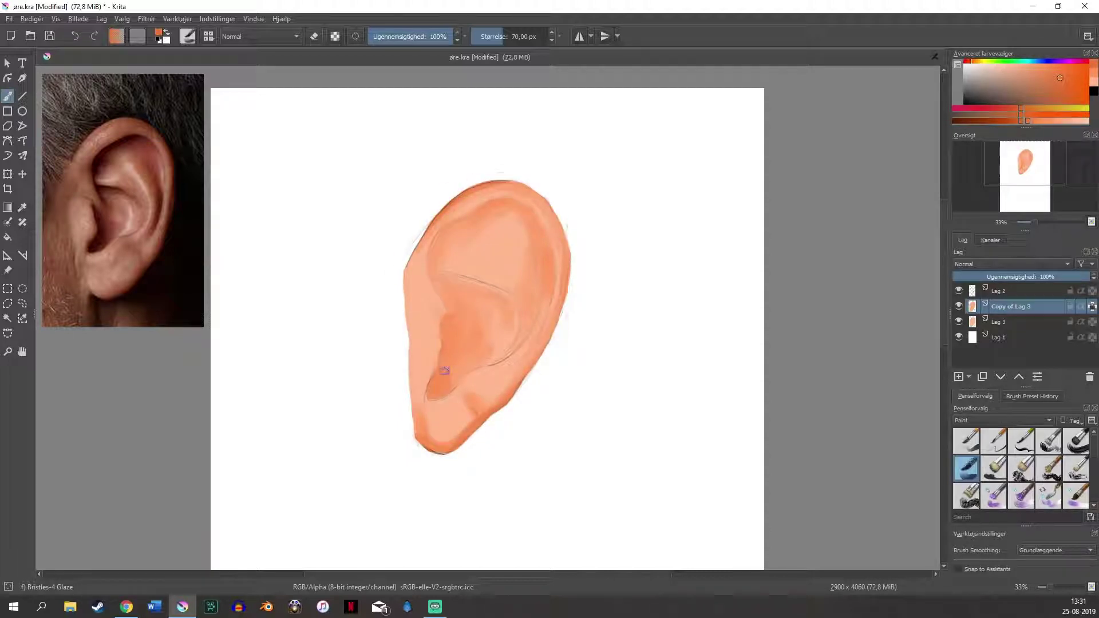
{"action": "mouse_move", "coordinate": [444, 371]}
{"action": "left_mouse_down"}
{"action": "mouse_move", "coordinate": [432, 391]}
{"action": "mouse_move", "coordinate": [444, 319]}
{"action": "left_mouse_up"}
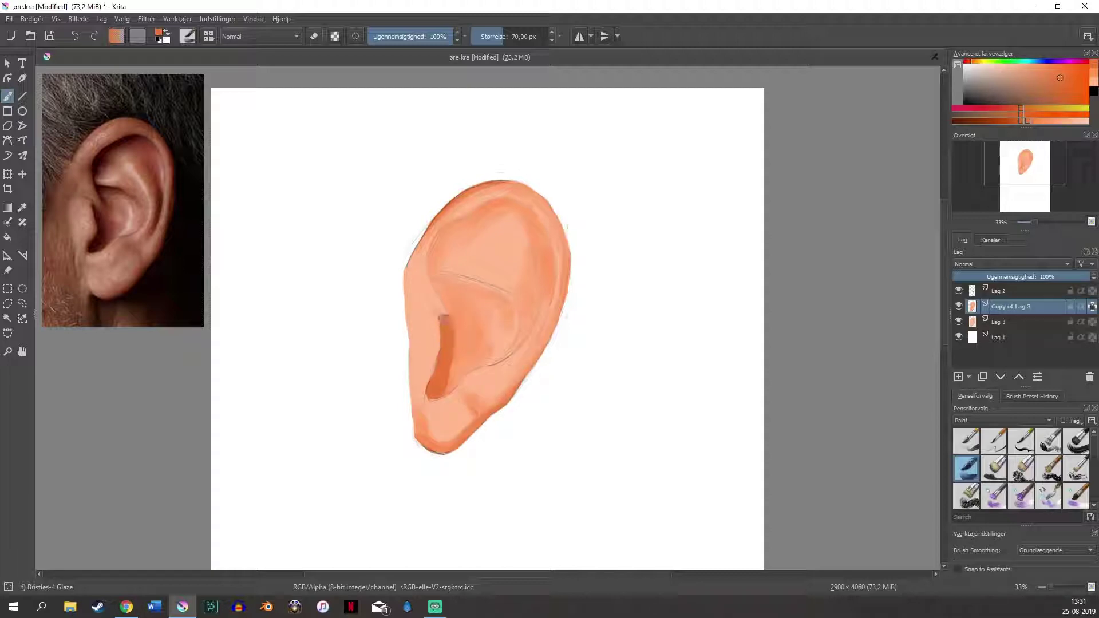
{"action": "left_click_drag", "start_coordinate": [451, 379], "coordinate": [453, 385]}
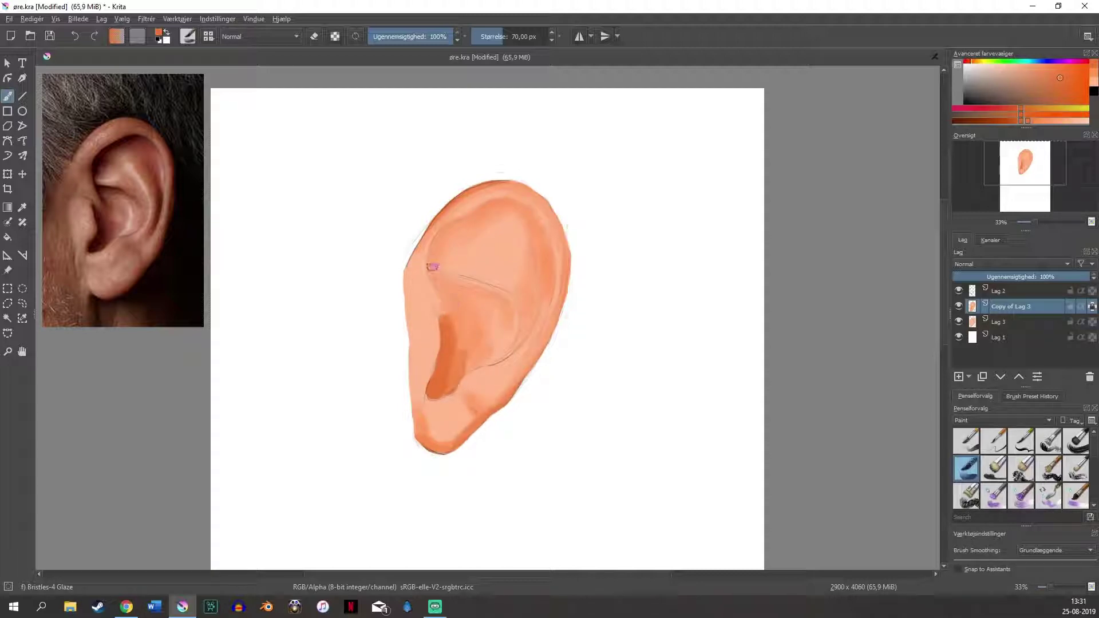
Paint darker orange shadows under the inner edge of the rim, below the crossing fold and down the back groove.
{"action": "left_click_drag", "start_coordinate": [445, 297], "coordinate": [437, 255]}
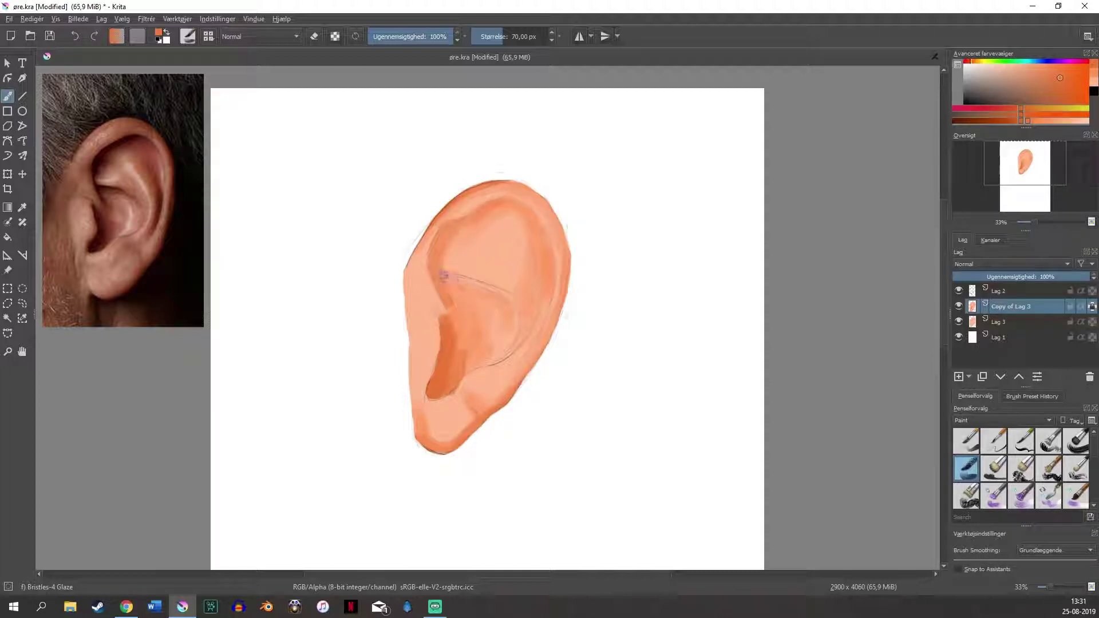
{"action": "left_click_drag", "start_coordinate": [443, 275], "coordinate": [492, 285]}
{"action": "mouse_move", "coordinate": [449, 228]}
{"action": "left_mouse_down"}
{"action": "mouse_move", "coordinate": [447, 260]}
{"action": "mouse_move", "coordinate": [437, 263]}
{"action": "mouse_move", "coordinate": [496, 199]}
{"action": "left_mouse_up"}
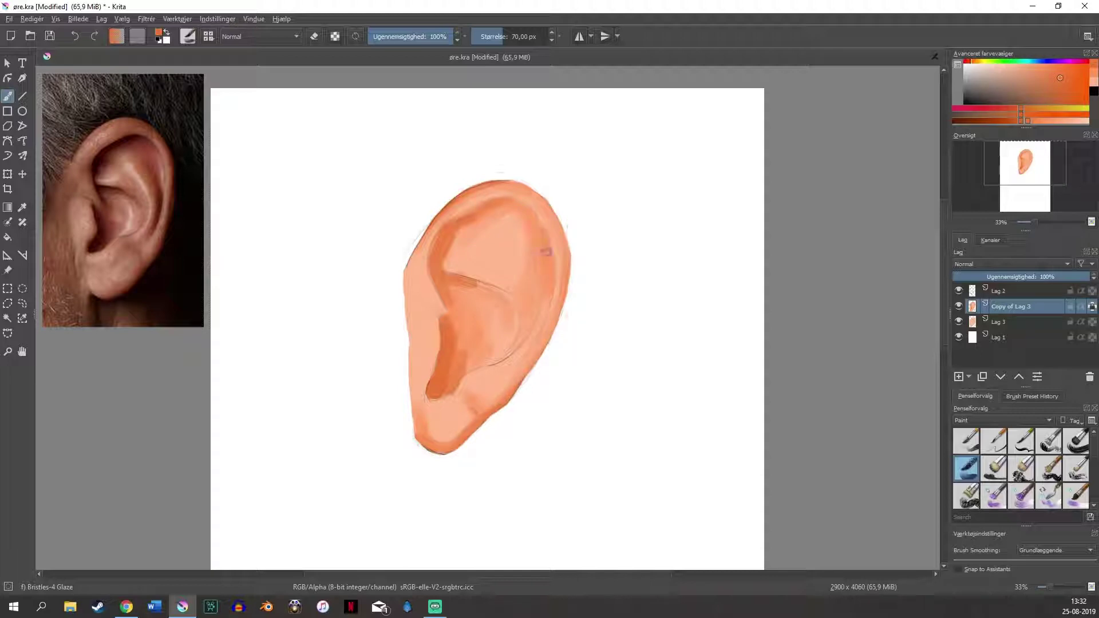
{"action": "left_click_drag", "start_coordinate": [536, 243], "coordinate": [535, 266]}
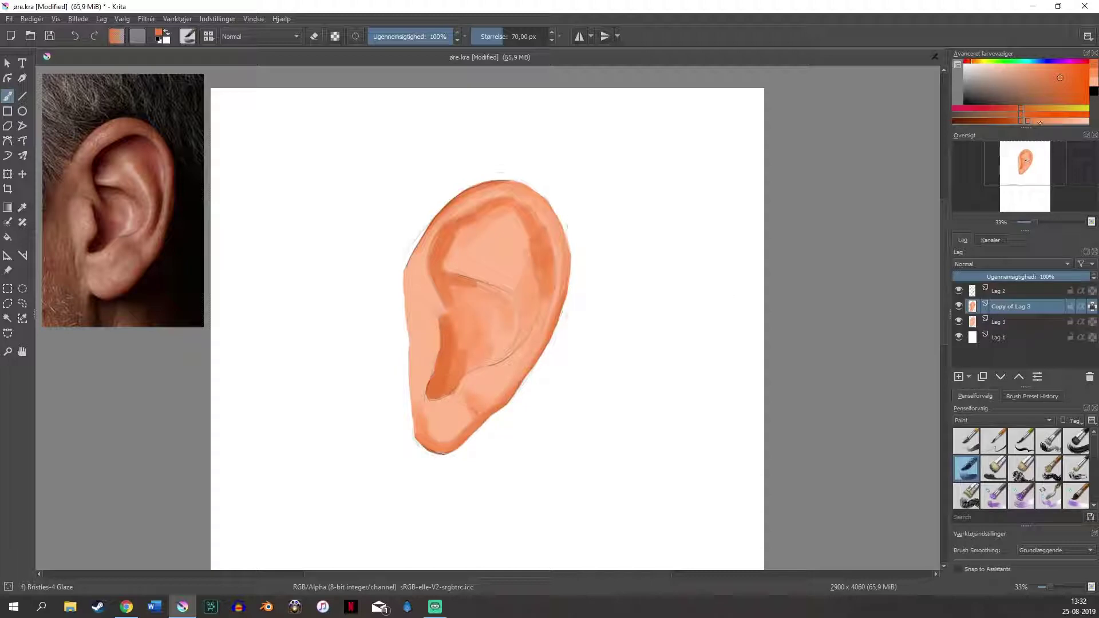
Pick a lighter orange and paint it over the tragus and the front edge of the inner fold.
{"action": "left_click", "coordinate": [1039, 122]}
{"action": "mouse_move", "coordinate": [433, 343]}
{"action": "left_mouse_down"}
{"action": "mouse_move", "coordinate": [433, 359]}
{"action": "mouse_move", "coordinate": [436, 324]}
{"action": "mouse_move", "coordinate": [427, 353]}
{"action": "left_mouse_up"}
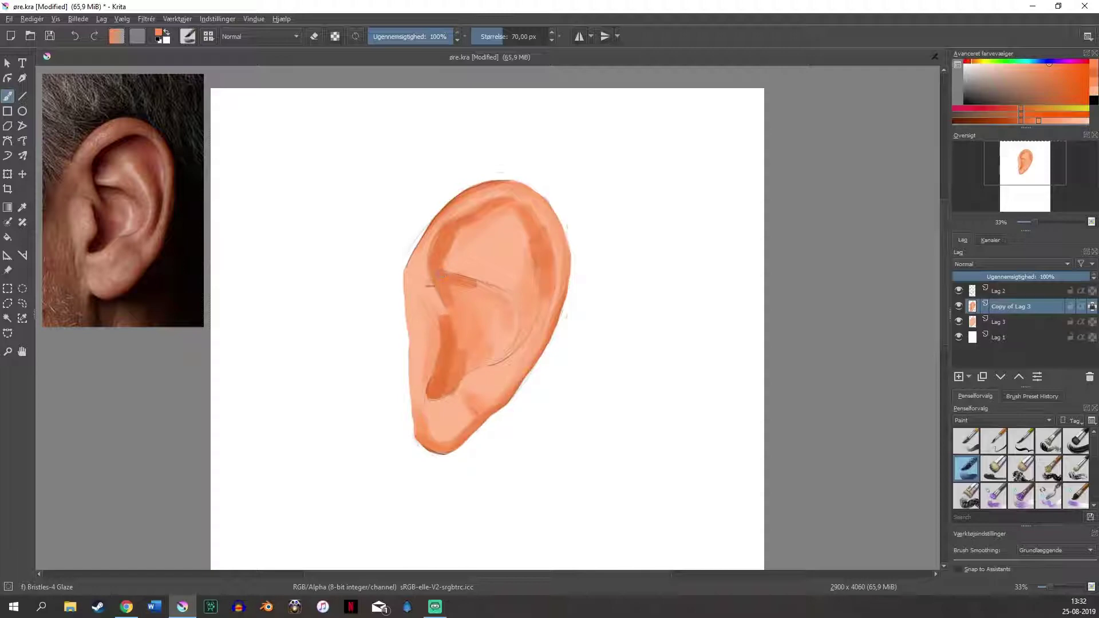
{"action": "left_click_drag", "start_coordinate": [440, 275], "coordinate": [428, 298]}
Smooth the orange shading across the ear and earlobe using the Blender Blur brush at about 92 px.
{"action": "scroll", "coordinate": [1022, 469], "scroll_direction": "down", "scroll_amount": 2}
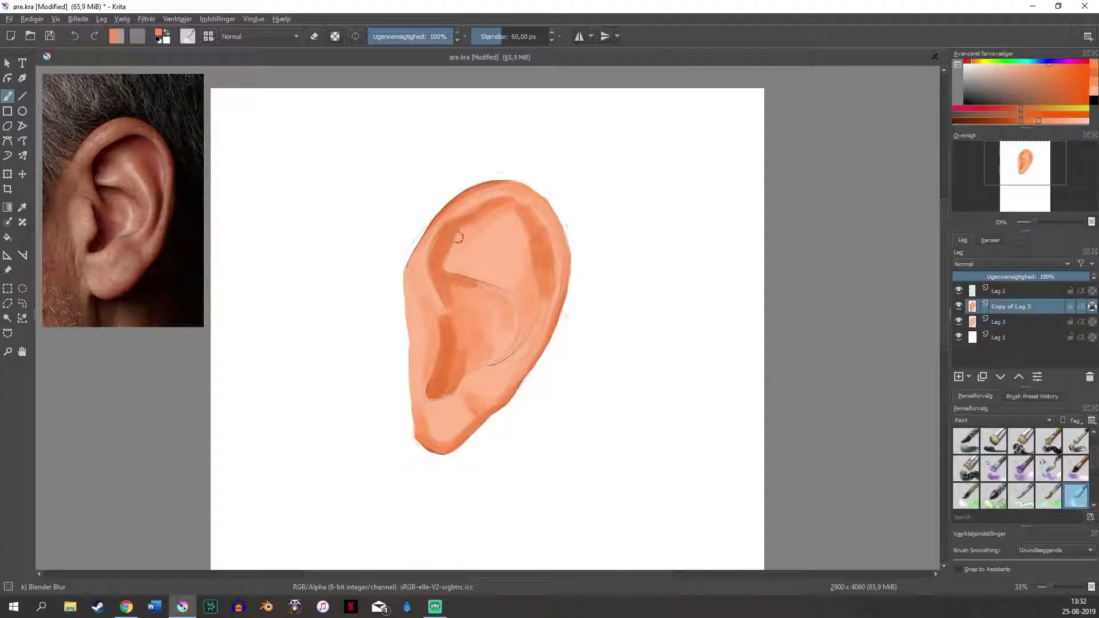
{"action": "left_click", "coordinate": [1077, 468]}
{"action": "left_click_drag", "start_coordinate": [506, 36], "coordinate": [507, 36]}
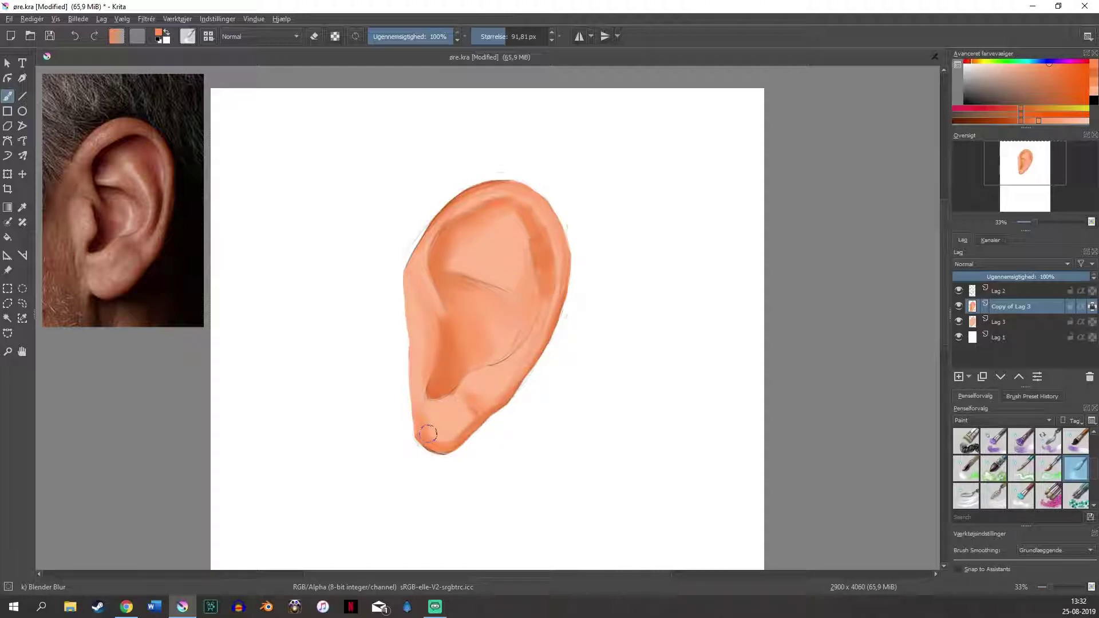
{"action": "left_click_drag", "start_coordinate": [427, 425], "coordinate": [465, 419]}
Add a paint layer and glaze red into the back of the upper hollow with Bristles-4 Glaze at 70 px.
{"action": "key", "text": "Insert"}
{"action": "key", "text": "slash"}
{"action": "left_click", "coordinate": [1002, 107]}
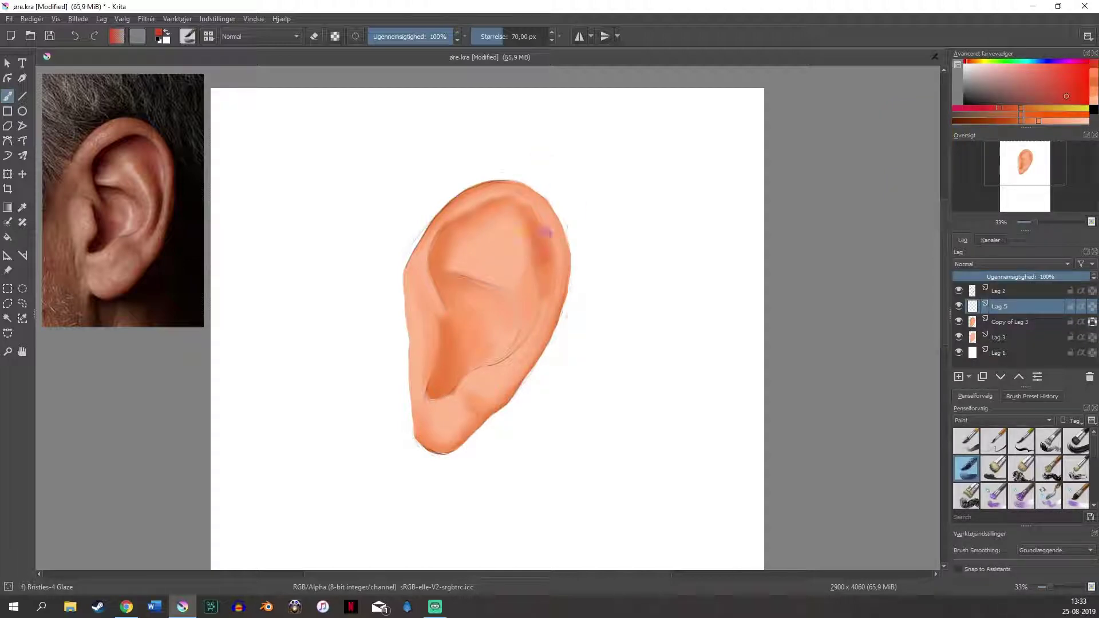
{"action": "mouse_move", "coordinate": [541, 240]}
{"action": "left_mouse_down"}
{"action": "mouse_move", "coordinate": [550, 265]}
{"action": "mouse_move", "coordinate": [527, 224]}
{"action": "mouse_move", "coordinate": [538, 250]}
{"action": "left_mouse_up"}
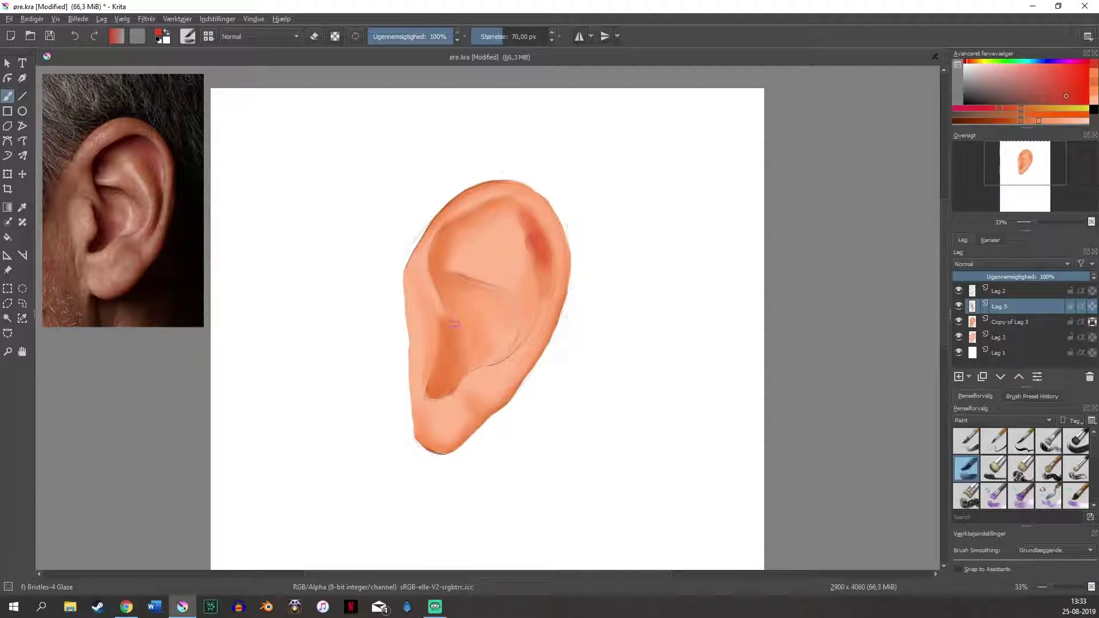
{"action": "mouse_move", "coordinate": [448, 369]}
{"action": "left_mouse_down"}
{"action": "mouse_move", "coordinate": [461, 328]}
{"action": "mouse_move", "coordinate": [481, 341]}
{"action": "left_mouse_up"}
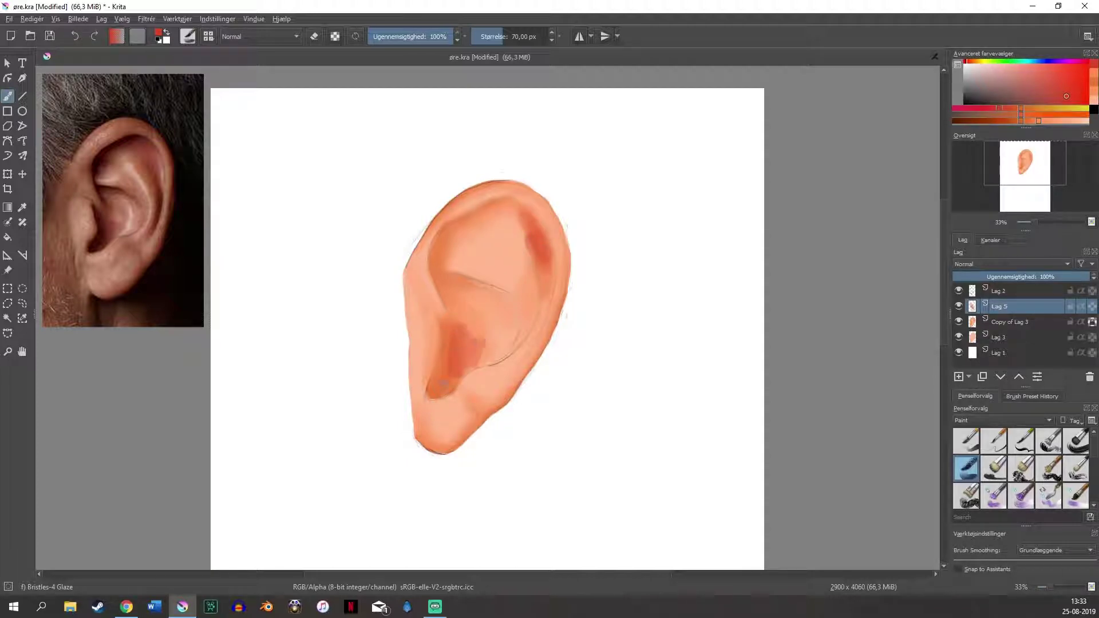
{"action": "left_click_drag", "start_coordinate": [443, 379], "coordinate": [448, 352]}
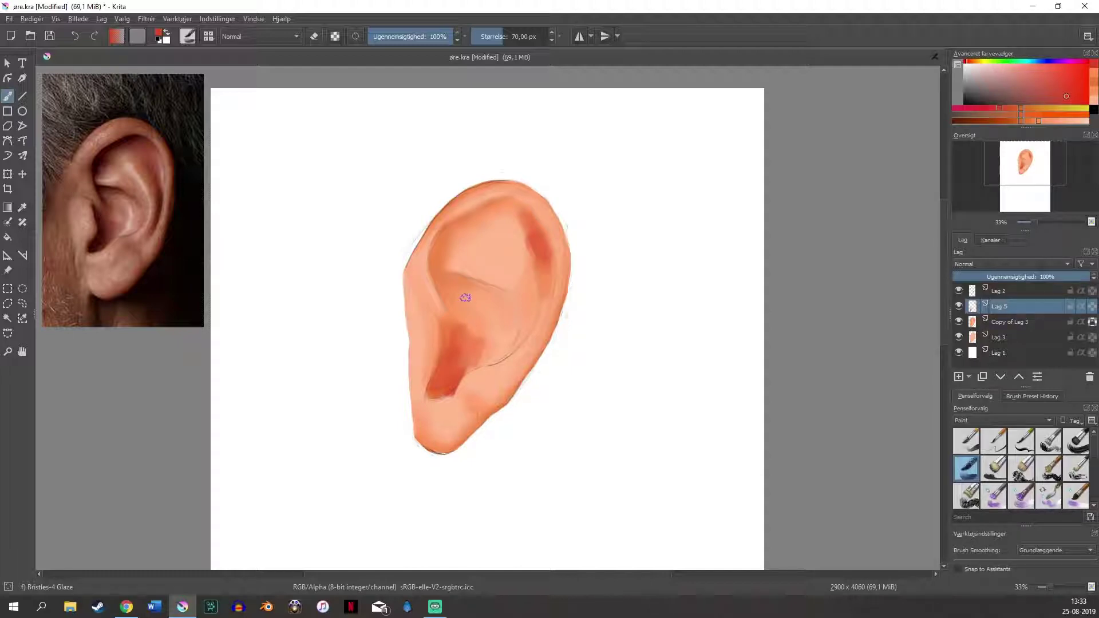
{"action": "key", "text": "ctrl+z"}
{"action": "key", "text": "ctrl+z"}
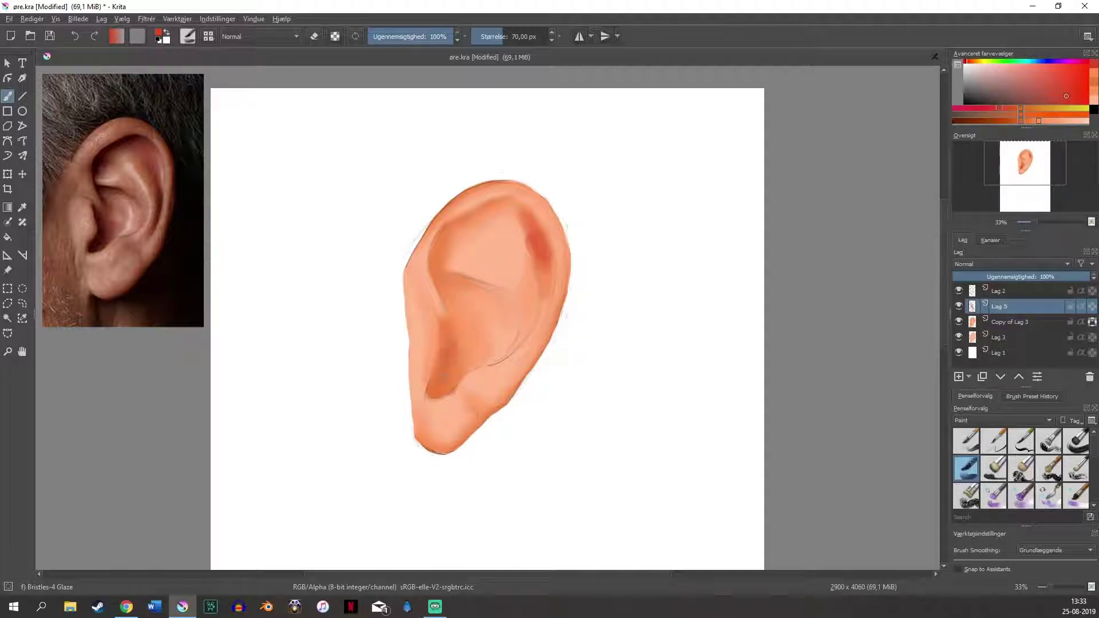
Paint red over the ear canal and adjoining lower central hollow, trying and undoing a red stroke on the earlobe.
{"action": "mouse_move", "coordinate": [445, 376]}
{"action": "left_mouse_down"}
{"action": "mouse_move", "coordinate": [470, 352]}
{"action": "mouse_move", "coordinate": [461, 338]}
{"action": "mouse_move", "coordinate": [463, 359]}
{"action": "mouse_move", "coordinate": [455, 333]}
{"action": "mouse_move", "coordinate": [478, 343]}
{"action": "left_mouse_up"}
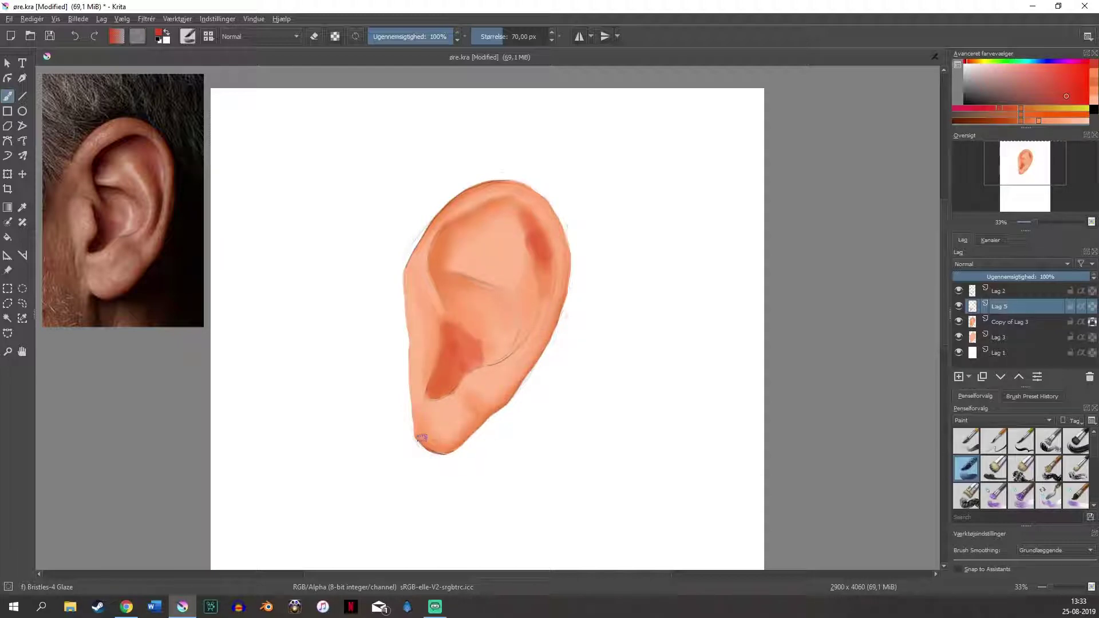
{"action": "left_click_drag", "start_coordinate": [422, 438], "coordinate": [472, 420]}
{"action": "key", "text": "ctrl+z"}
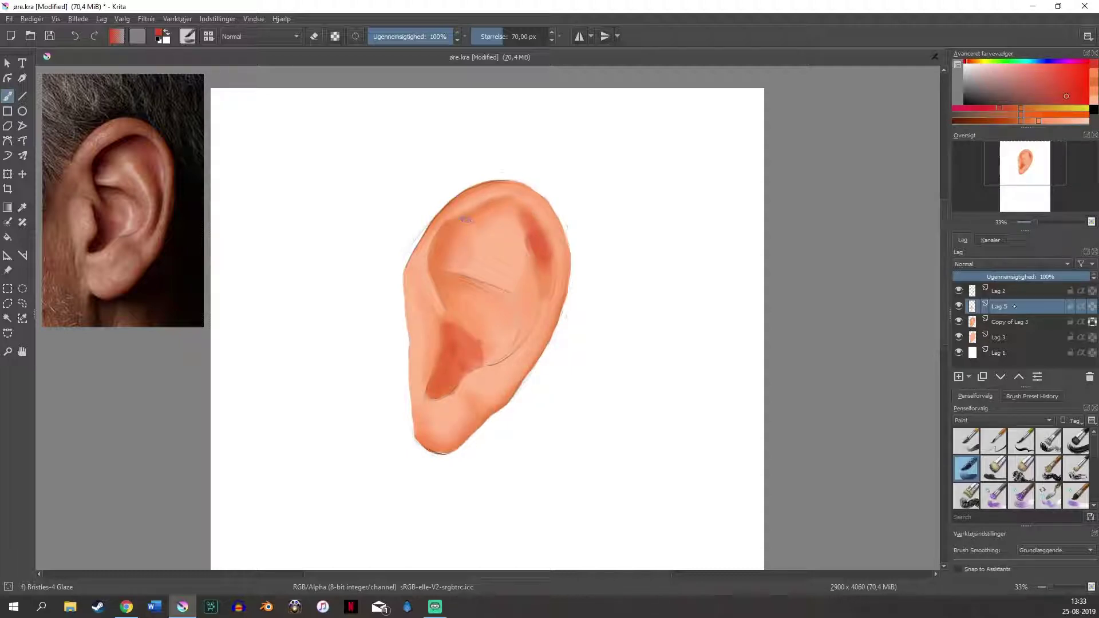
On the Copy of Lag 3 layer, paint darker orange between the upper hollow and the back end of the crossing fold.
{"action": "left_click", "coordinate": [1021, 322]}
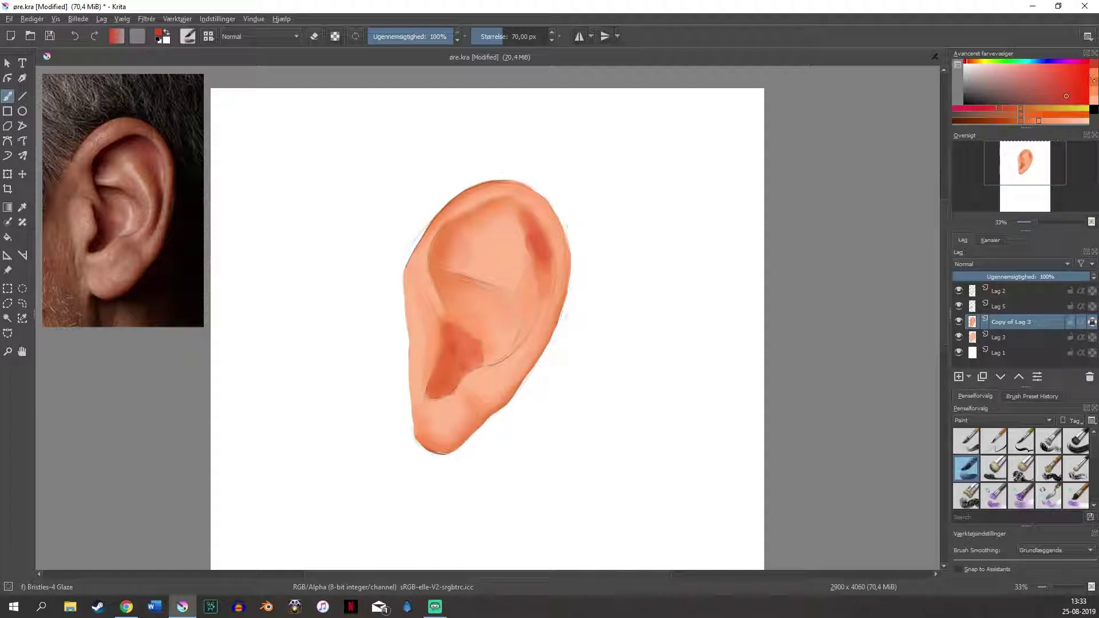
{"action": "left_click_drag", "start_coordinate": [1092, 78], "coordinate": [1093, 82]}
{"action": "left_click", "coordinate": [1092, 89]}
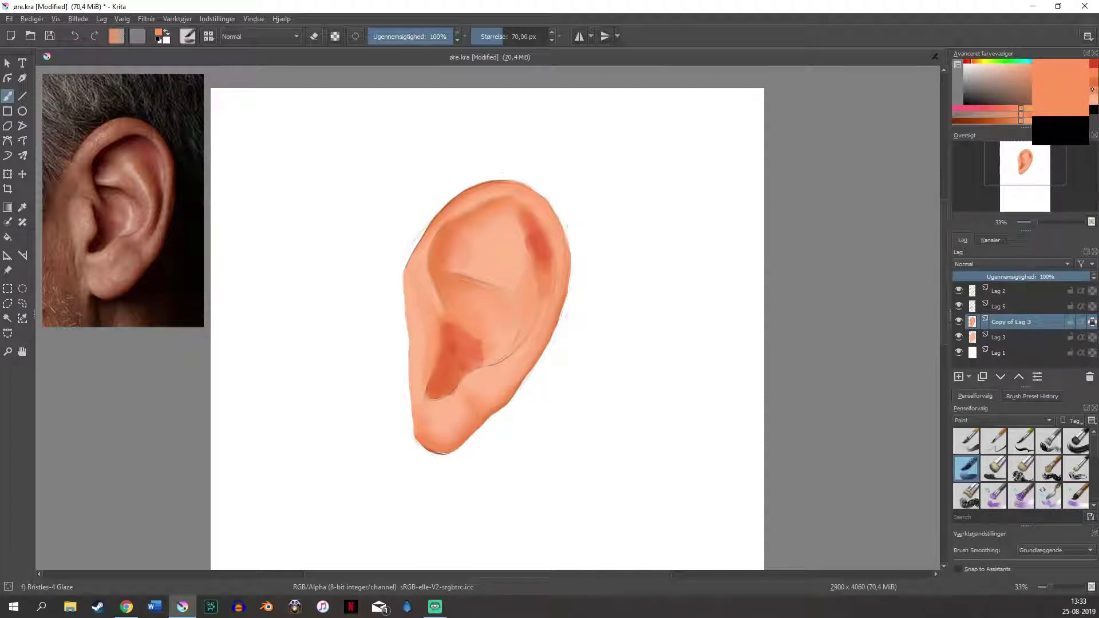
{"action": "left_click", "coordinate": [1093, 81]}
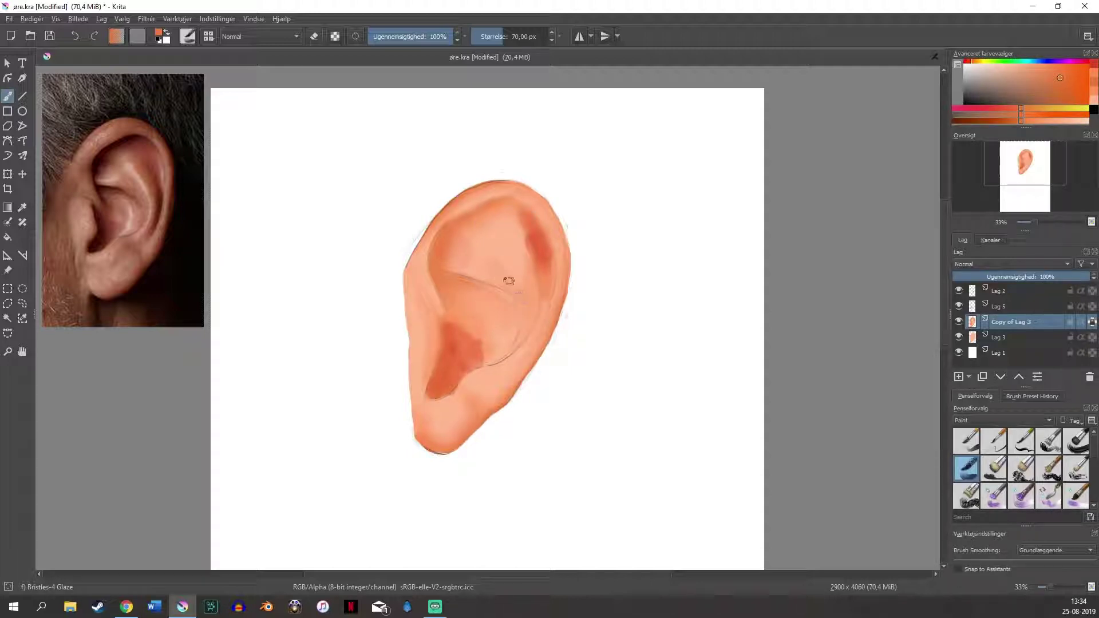
{"action": "mouse_move", "coordinate": [500, 269]}
{"action": "left_mouse_down"}
{"action": "mouse_move", "coordinate": [515, 242]}
{"action": "mouse_move", "coordinate": [528, 273]}
{"action": "left_mouse_up"}
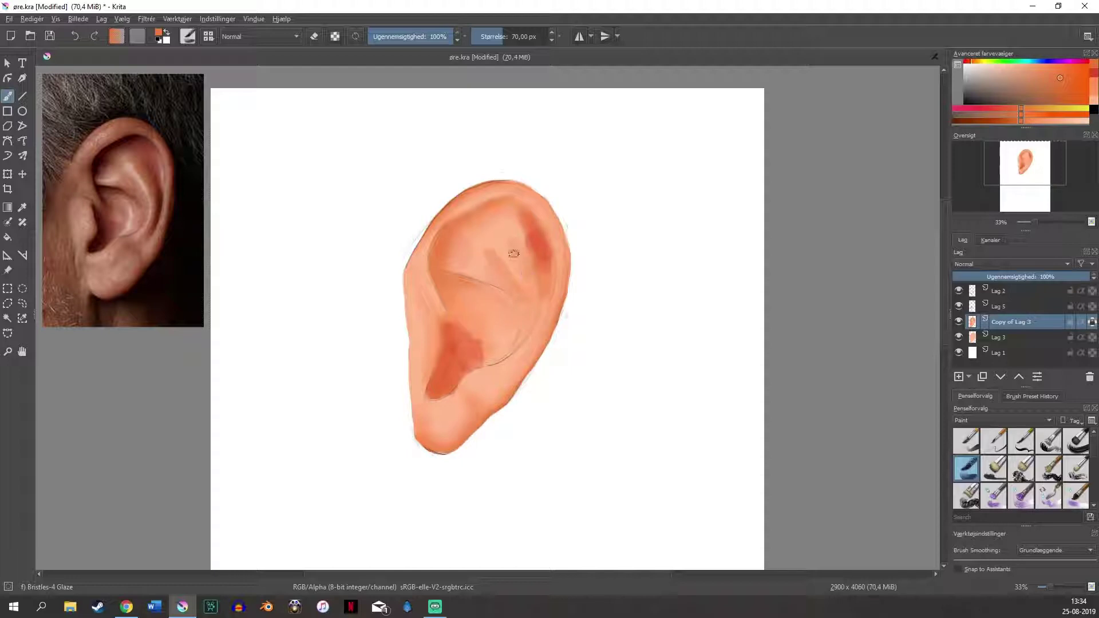
{"action": "left_click_drag", "start_coordinate": [526, 319], "coordinate": [518, 248]}
{"action": "key", "text": "ctrl+z"}
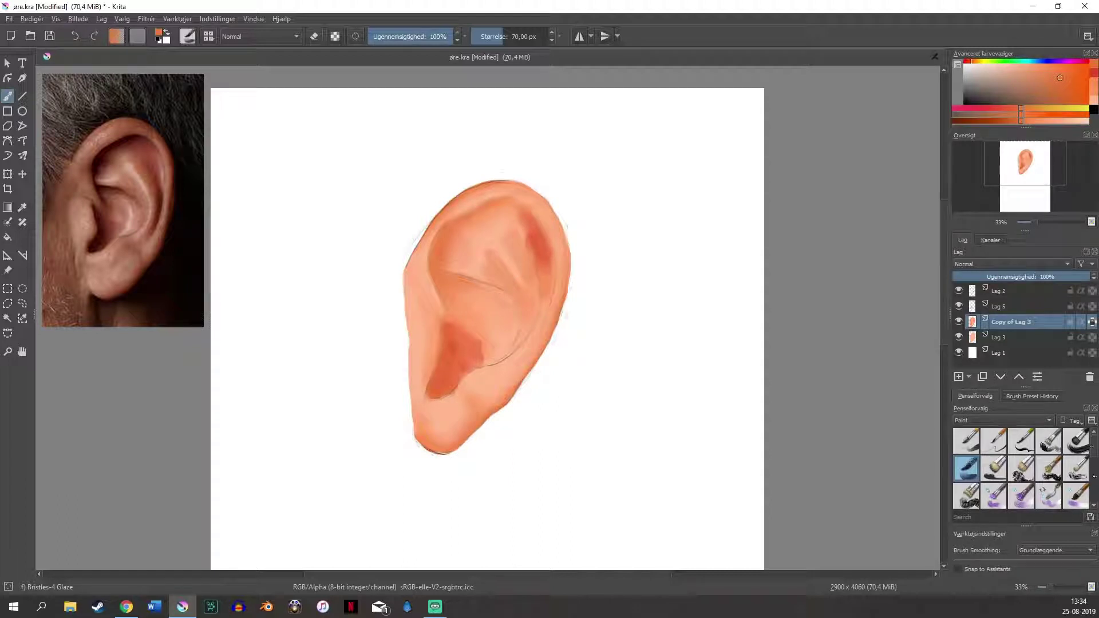
Blend the new orange shading on Copy of Lag 3 and the red areas on Lag 5 using Blender Blur at about 111 px.
{"action": "scroll", "coordinate": [1022, 466], "scroll_direction": "down", "scroll_amount": 3}
{"action": "left_click", "coordinate": [1076, 468]}
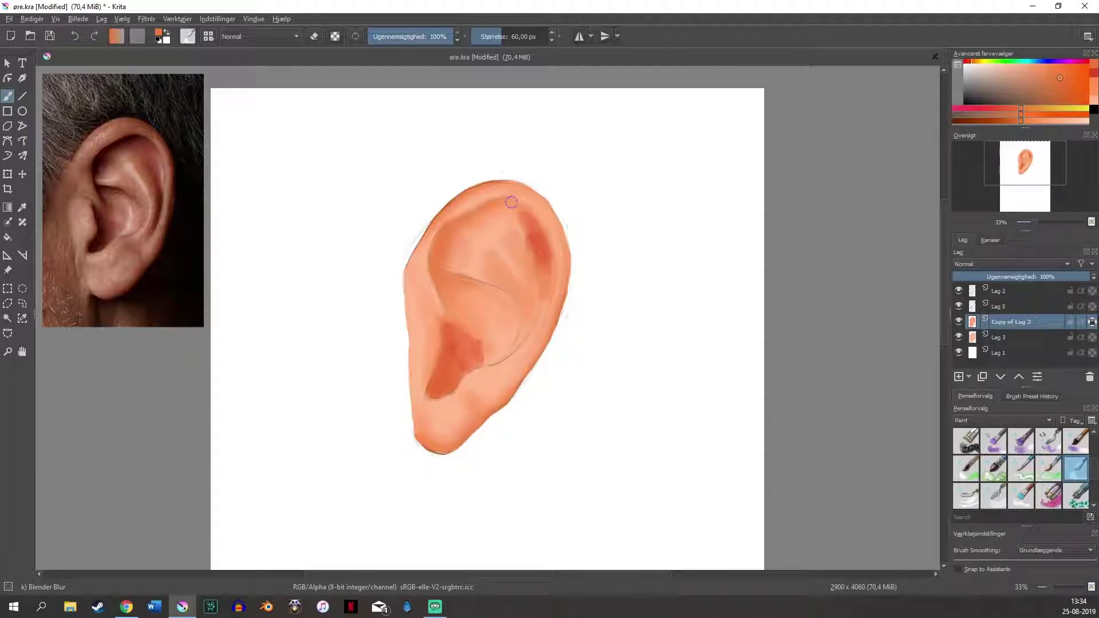
{"action": "left_click", "coordinate": [509, 36]}
{"action": "left_click", "coordinate": [1037, 308]}
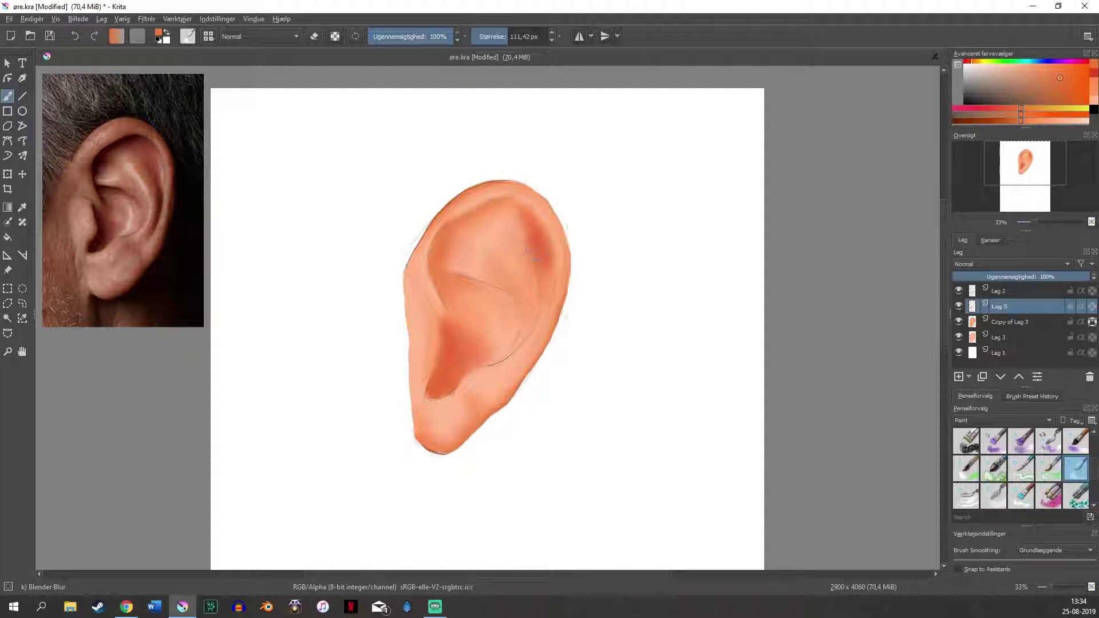
{"action": "left_click_drag", "start_coordinate": [537, 249], "coordinate": [528, 227]}
Add a layer above Lag 5 and glaze dark brown shadow beneath the front and top of the rim with Bristles-4 Glaze.
{"action": "left_click", "coordinate": [959, 377]}
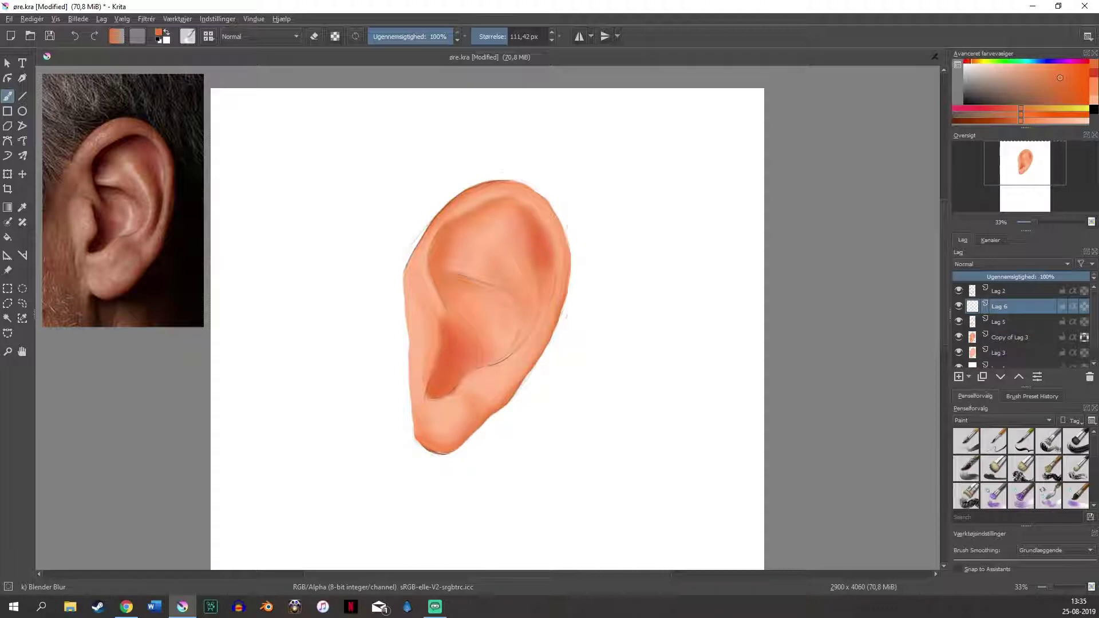
{"action": "left_click", "coordinate": [962, 465]}
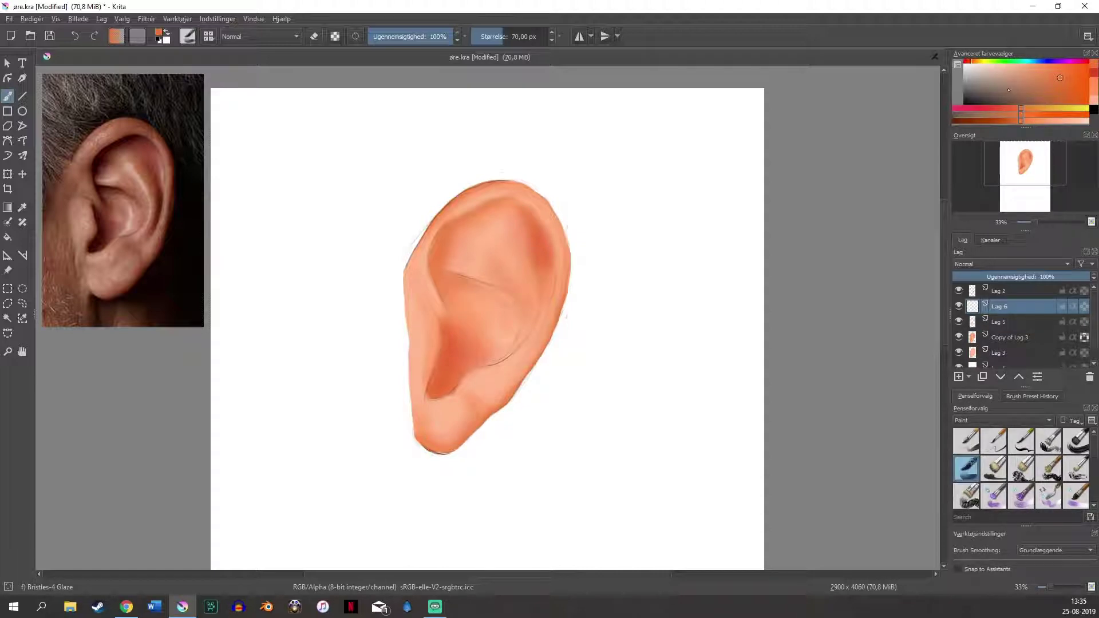
{"action": "left_click", "coordinate": [1047, 96]}
{"action": "left_click_drag", "start_coordinate": [1008, 120], "coordinate": [955, 120]}
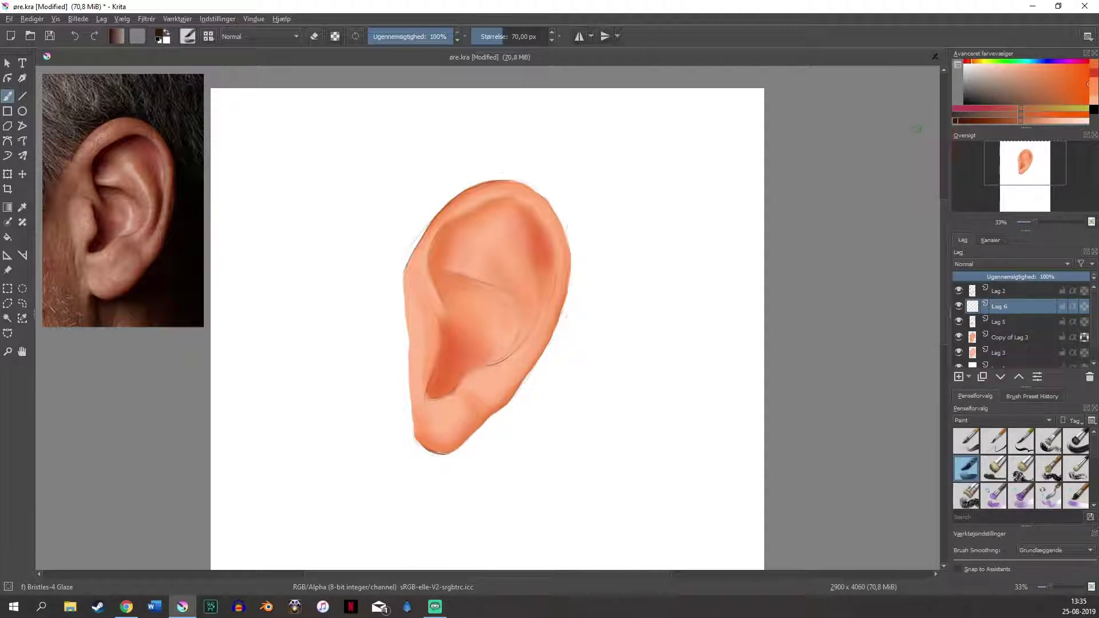
{"action": "mouse_move", "coordinate": [450, 229]}
{"action": "left_mouse_down"}
{"action": "mouse_move", "coordinate": [435, 256]}
{"action": "mouse_move", "coordinate": [440, 241]}
{"action": "mouse_move", "coordinate": [444, 291]}
{"action": "left_mouse_up"}
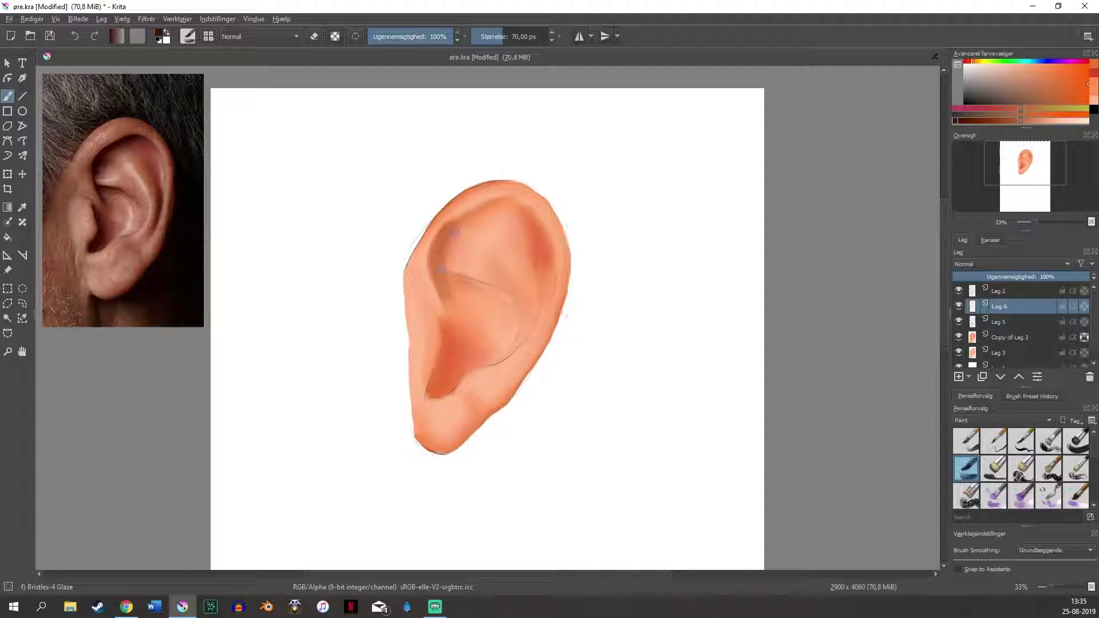
{"action": "left_click_drag", "start_coordinate": [455, 233], "coordinate": [515, 197]}
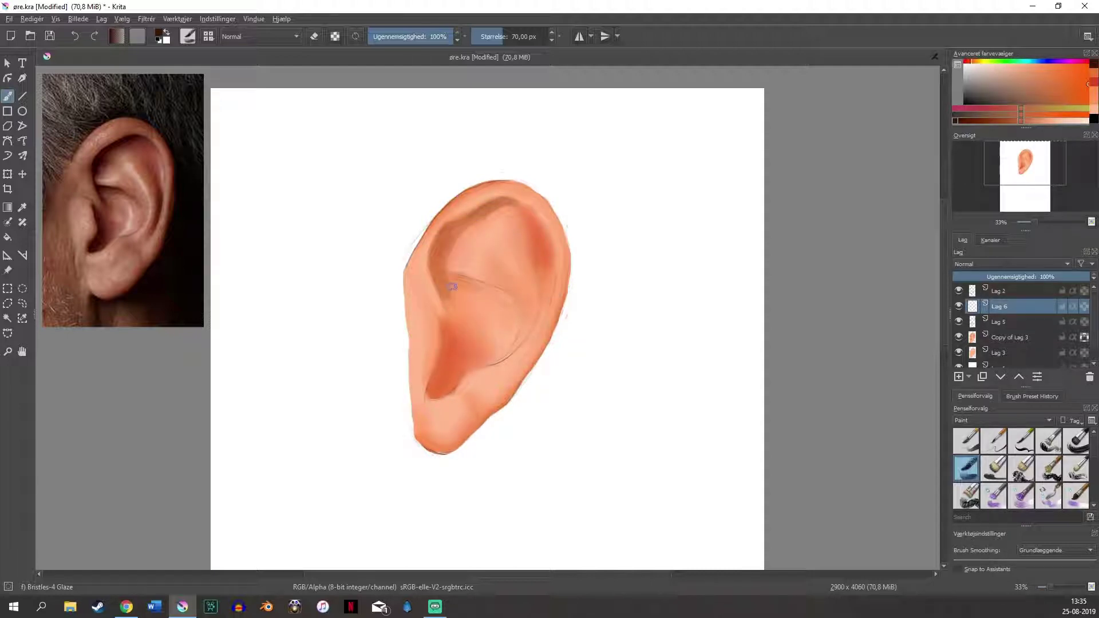
Deepen the brown shadow beneath the front rim and extend it past the crossing fold, retrying strokes at the fold and top rim.
{"action": "left_click_drag", "start_coordinate": [447, 274], "coordinate": [475, 282]}
{"action": "left_click", "coordinate": [76, 36]}
{"action": "left_click_drag", "start_coordinate": [448, 275], "coordinate": [469, 280]}
{"action": "mouse_move", "coordinate": [444, 286]}
{"action": "left_mouse_down"}
{"action": "mouse_move", "coordinate": [456, 311]}
{"action": "mouse_move", "coordinate": [435, 261]}
{"action": "mouse_move", "coordinate": [461, 222]}
{"action": "left_mouse_up"}
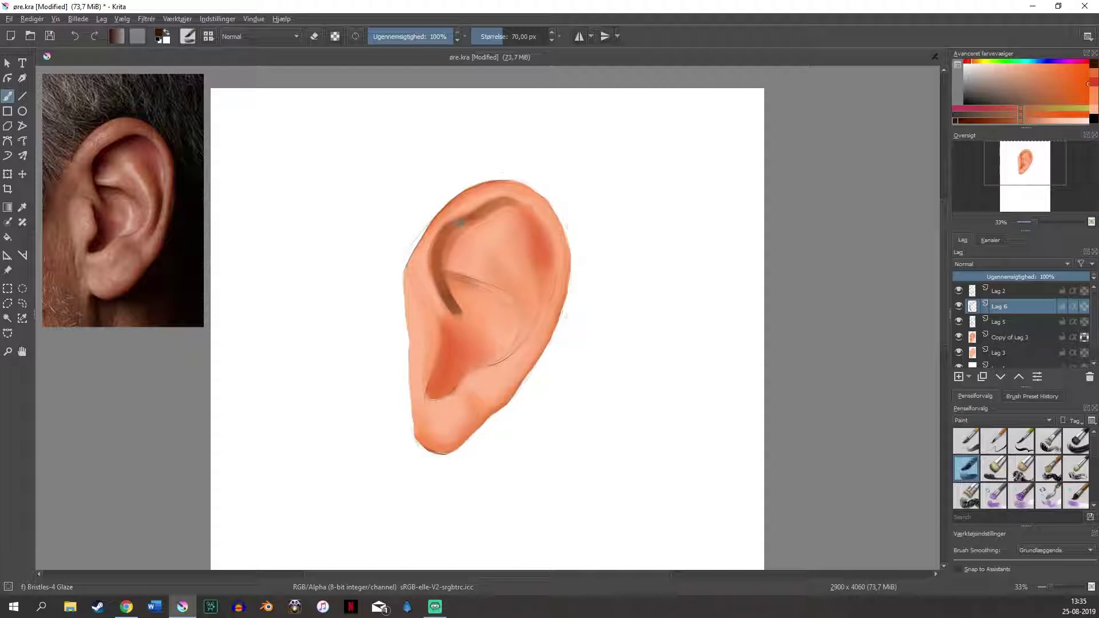
{"action": "left_click_drag", "start_coordinate": [519, 201], "coordinate": [540, 223]}
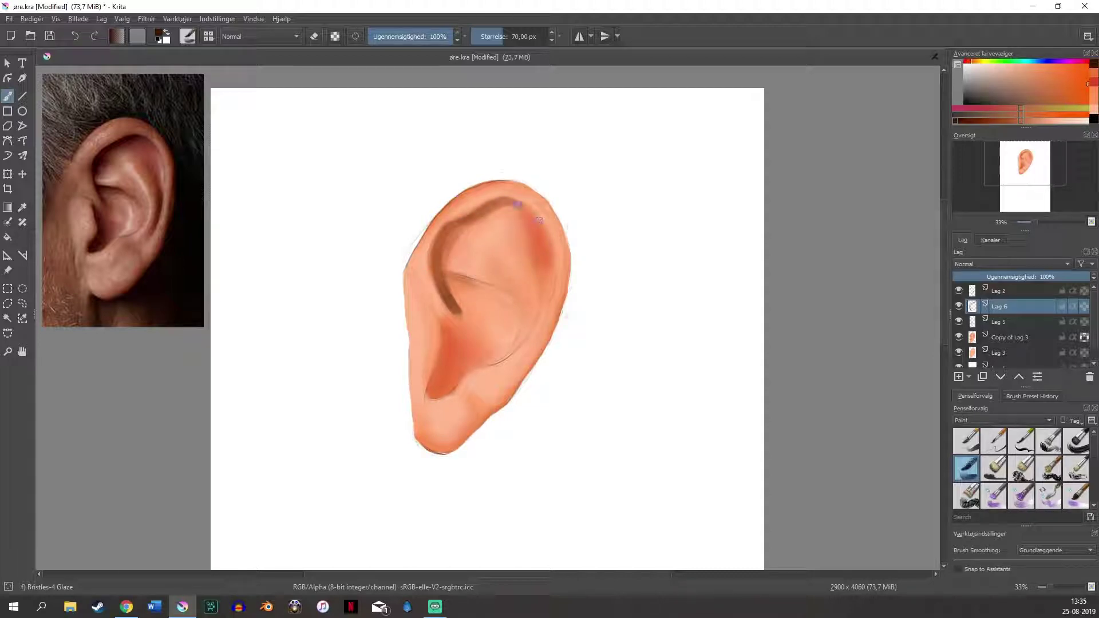
{"action": "key", "text": "ctrl+z"}
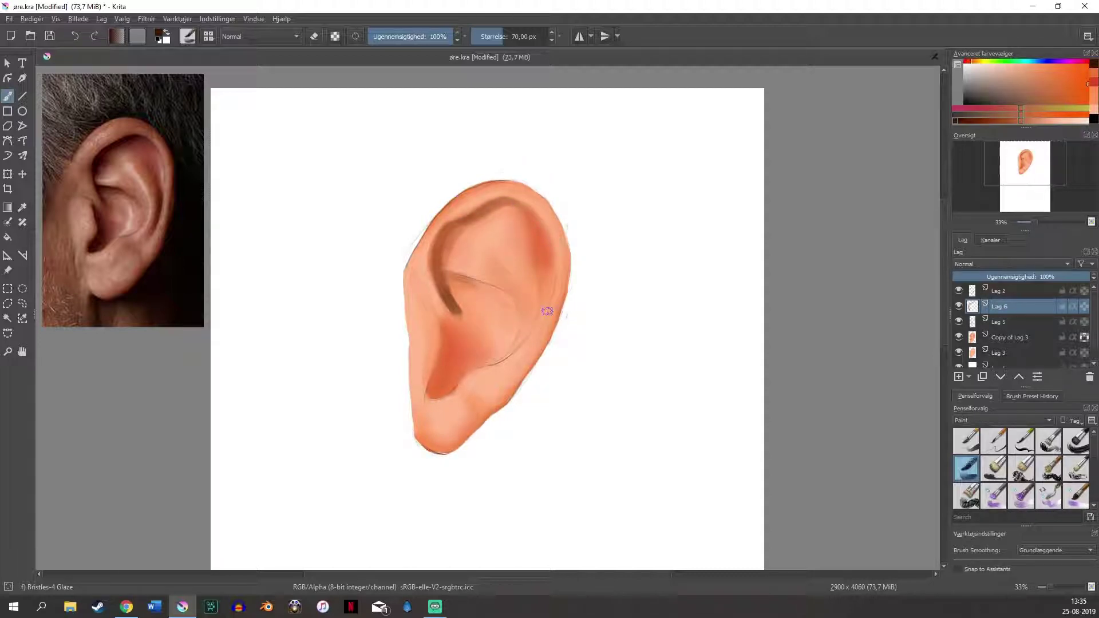
Paint dark brown shadow in the lower back groove and ear canal, and darken the shadow beneath the front and top rim.
{"action": "left_click_drag", "start_coordinate": [548, 297], "coordinate": [538, 333]}
{"action": "mouse_move", "coordinate": [441, 373]}
{"action": "left_mouse_down"}
{"action": "mouse_move", "coordinate": [436, 390]}
{"action": "mouse_move", "coordinate": [447, 331]}
{"action": "mouse_move", "coordinate": [453, 363]}
{"action": "mouse_move", "coordinate": [437, 392]}
{"action": "mouse_move", "coordinate": [448, 368]}
{"action": "left_mouse_up"}
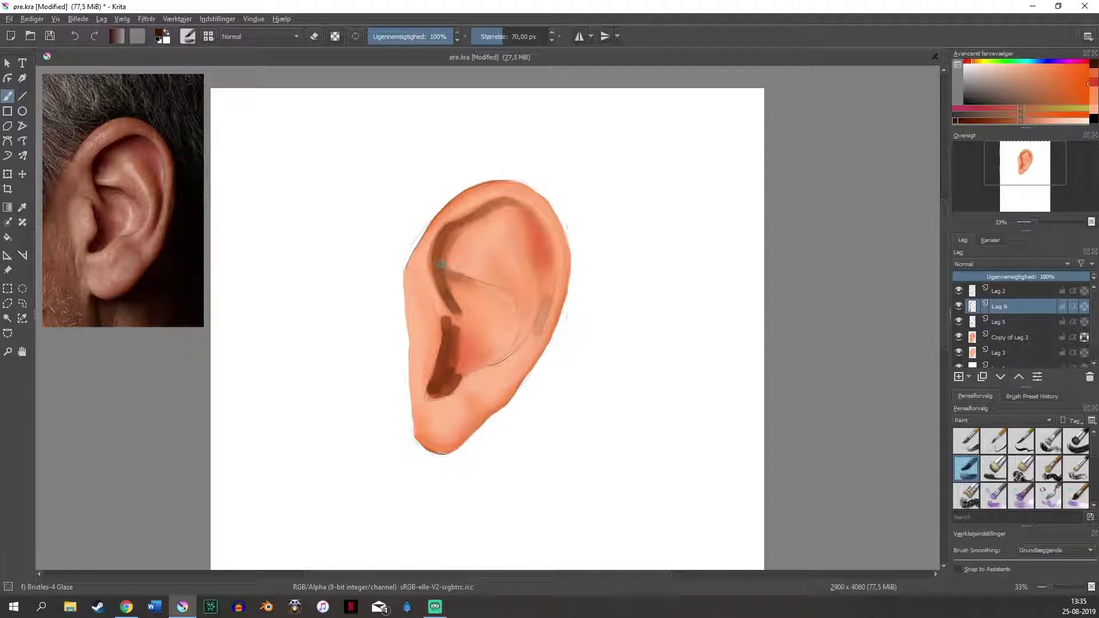
{"action": "mouse_move", "coordinate": [444, 268]}
{"action": "left_mouse_down"}
{"action": "mouse_move", "coordinate": [452, 229]}
{"action": "mouse_move", "coordinate": [446, 297]}
{"action": "mouse_move", "coordinate": [441, 257]}
{"action": "mouse_move", "coordinate": [466, 221]}
{"action": "mouse_move", "coordinate": [506, 197]}
{"action": "left_mouse_up"}
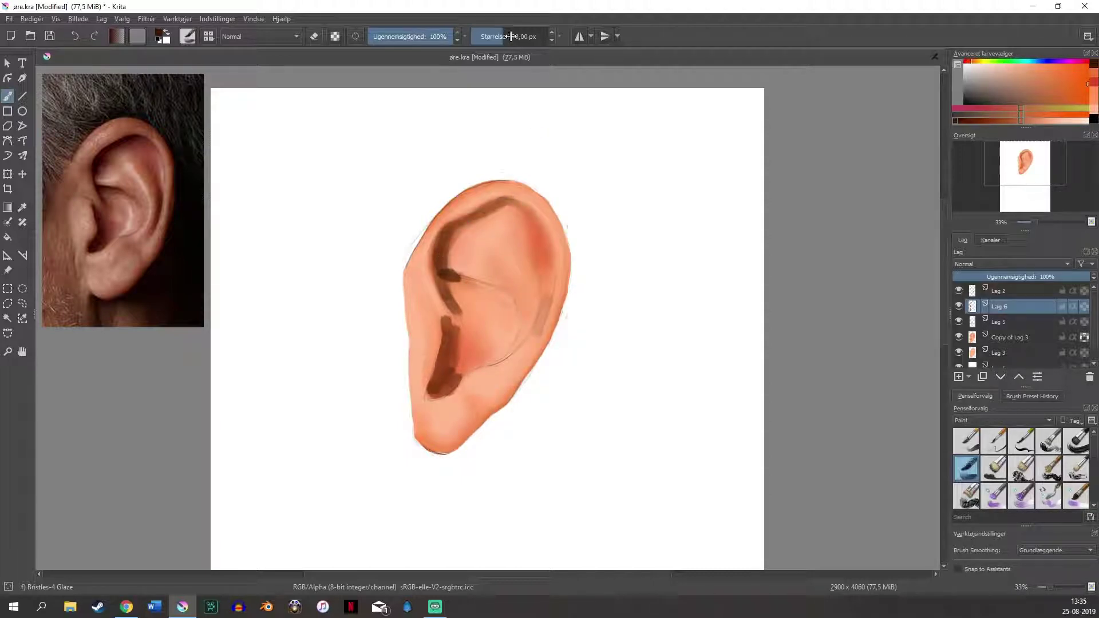
Draw fine dark brown accents along the back groove and crossing fold with the brush size reduced to about 14 px.
{"action": "left_click_drag", "start_coordinate": [512, 36], "coordinate": [490, 37]}
{"action": "mouse_move", "coordinate": [547, 299]}
{"action": "left_mouse_down"}
{"action": "mouse_move", "coordinate": [533, 332]}
{"action": "mouse_move", "coordinate": [557, 266]}
{"action": "left_mouse_up"}
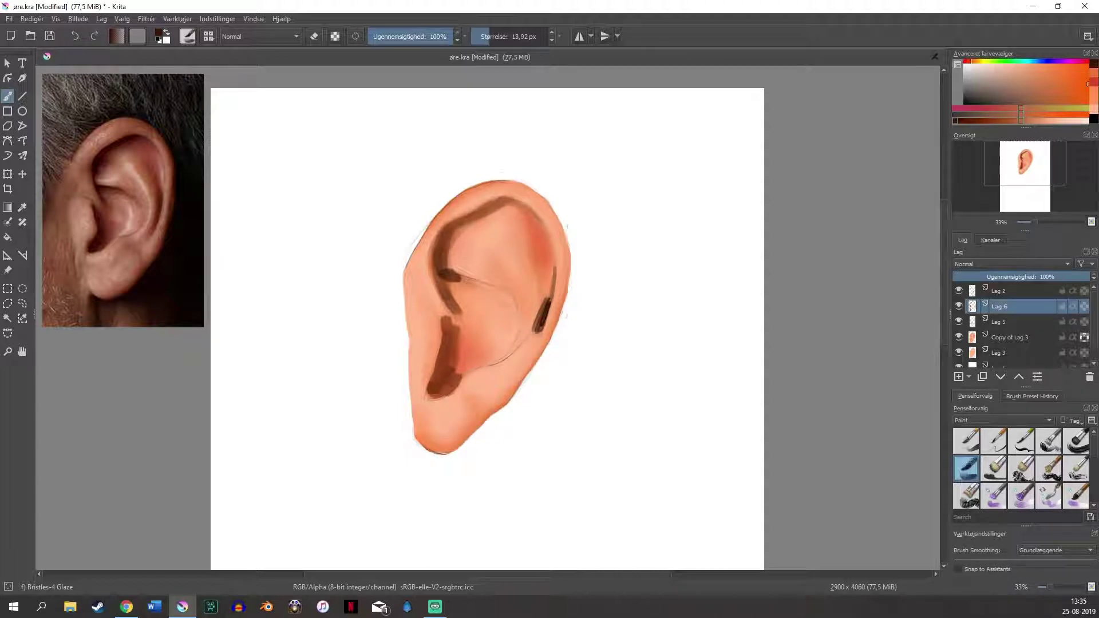
{"action": "left_click_drag", "start_coordinate": [540, 221], "coordinate": [554, 277]}
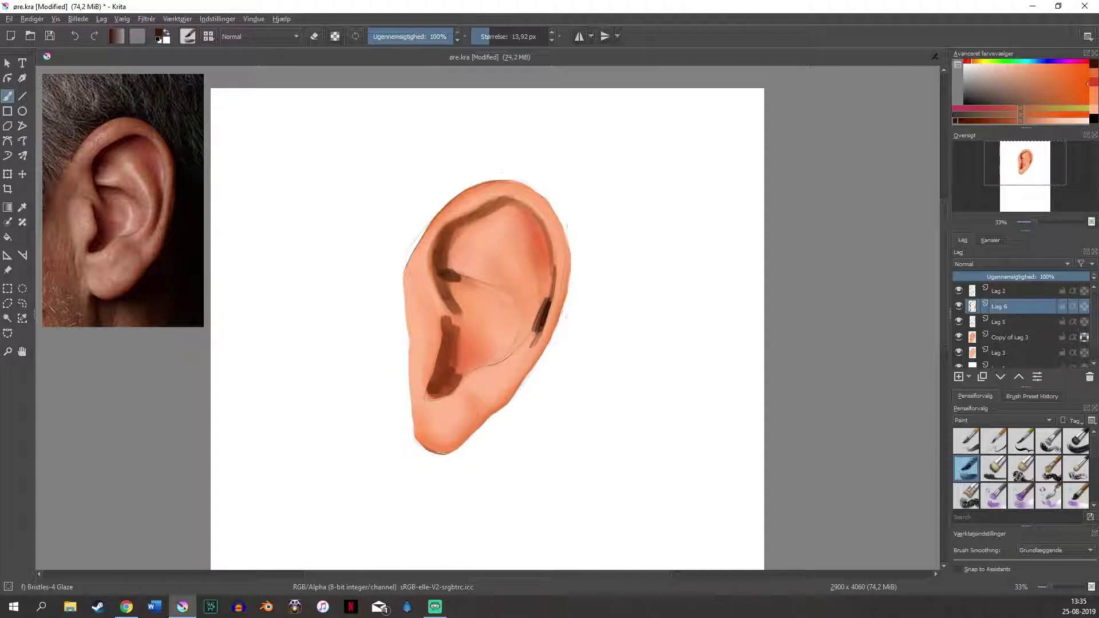
{"action": "left_click_drag", "start_coordinate": [461, 278], "coordinate": [495, 288]}
Soften the brown shadow along the back groove and under the top rim with Blender Blur at 60 px.
{"action": "left_click", "coordinate": [1076, 440]}
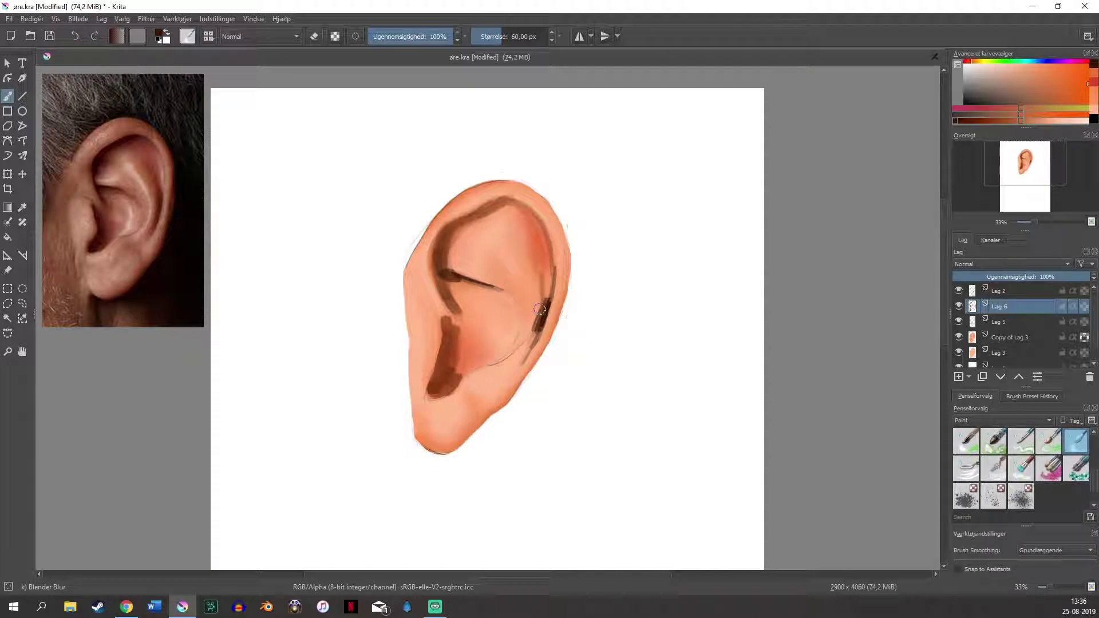
{"action": "mouse_move", "coordinate": [540, 309]}
{"action": "left_mouse_down"}
{"action": "mouse_move", "coordinate": [541, 300]}
{"action": "mouse_move", "coordinate": [544, 323]}
{"action": "mouse_move", "coordinate": [526, 344]}
{"action": "mouse_move", "coordinate": [543, 298]}
{"action": "mouse_move", "coordinate": [517, 368]}
{"action": "left_mouse_up"}
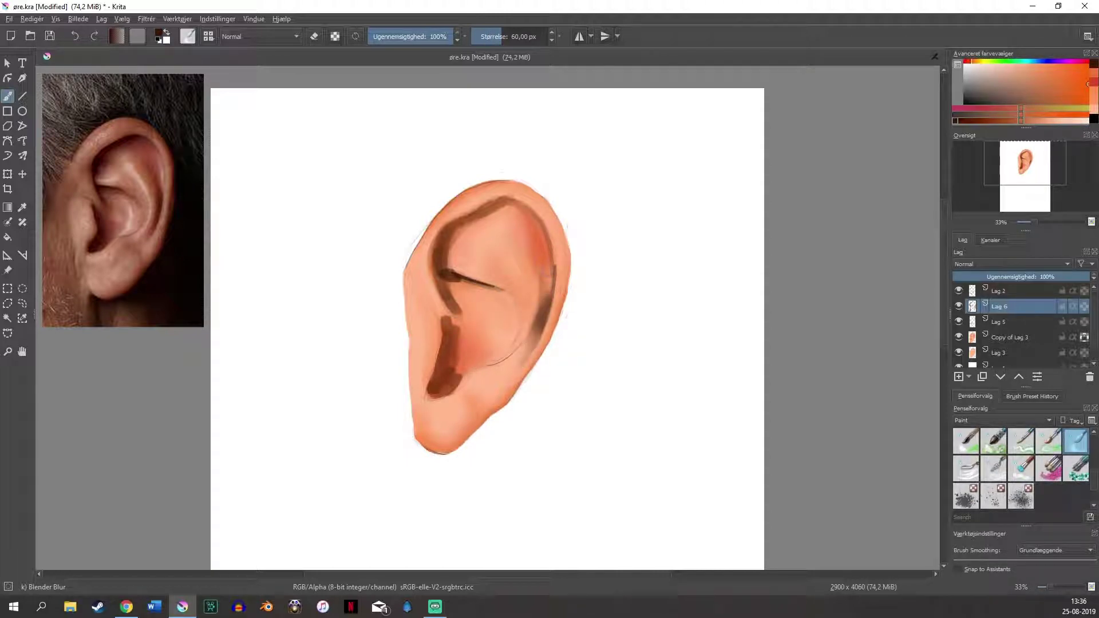
{"action": "mouse_move", "coordinate": [547, 273]}
{"action": "left_mouse_down"}
{"action": "mouse_move", "coordinate": [552, 292]}
{"action": "mouse_move", "coordinate": [547, 232]}
{"action": "left_mouse_up"}
{"action": "left_click_drag", "start_coordinate": [512, 198], "coordinate": [534, 210]}
{"action": "left_click_drag", "start_coordinate": [547, 304], "coordinate": [539, 333]}
Blend the brown shading in the ear canal, along the crossing fold and at the front of the upper hollow.
{"action": "mouse_move", "coordinate": [451, 334]}
{"action": "left_mouse_down"}
{"action": "mouse_move", "coordinate": [451, 371]}
{"action": "mouse_move", "coordinate": [433, 387]}
{"action": "mouse_move", "coordinate": [466, 365]}
{"action": "mouse_move", "coordinate": [442, 384]}
{"action": "mouse_move", "coordinate": [452, 363]}
{"action": "left_mouse_up"}
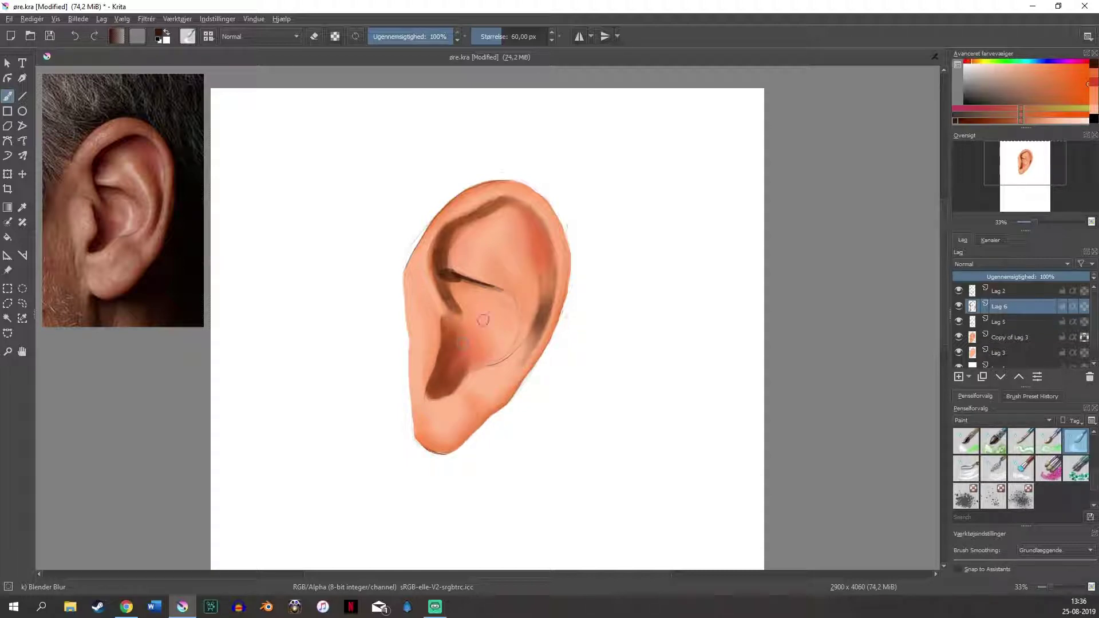
{"action": "mouse_move", "coordinate": [459, 281]}
{"action": "left_mouse_down"}
{"action": "mouse_move", "coordinate": [442, 274]}
{"action": "mouse_move", "coordinate": [452, 291]}
{"action": "mouse_move", "coordinate": [491, 285]}
{"action": "left_mouse_up"}
{"action": "mouse_move", "coordinate": [443, 256]}
{"action": "left_mouse_down"}
{"action": "mouse_move", "coordinate": [495, 213]}
{"action": "mouse_move", "coordinate": [470, 230]}
{"action": "left_mouse_up"}
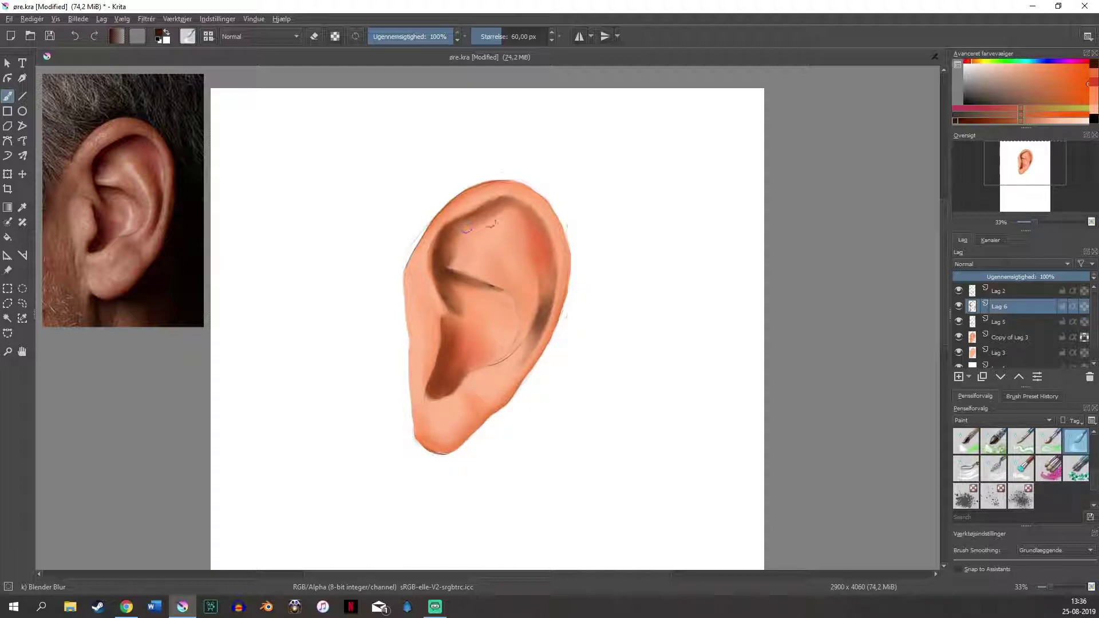
Enlarge the blending brush to about 117 px and further smooth the brown shadows in the upper hollow and back groove.
{"action": "left_click", "coordinate": [508, 36]}
{"action": "mouse_move", "coordinate": [462, 250]}
{"action": "left_mouse_down"}
{"action": "mouse_move", "coordinate": [496, 217]}
{"action": "mouse_move", "coordinate": [480, 241]}
{"action": "mouse_move", "coordinate": [491, 301]}
{"action": "mouse_move", "coordinate": [480, 284]}
{"action": "mouse_move", "coordinate": [442, 273]}
{"action": "mouse_move", "coordinate": [507, 274]}
{"action": "mouse_move", "coordinate": [499, 286]}
{"action": "mouse_move", "coordinate": [443, 273]}
{"action": "mouse_move", "coordinate": [465, 296]}
{"action": "mouse_move", "coordinate": [483, 290]}
{"action": "mouse_move", "coordinate": [419, 238]}
{"action": "mouse_move", "coordinate": [460, 291]}
{"action": "mouse_move", "coordinate": [440, 264]}
{"action": "left_mouse_up"}
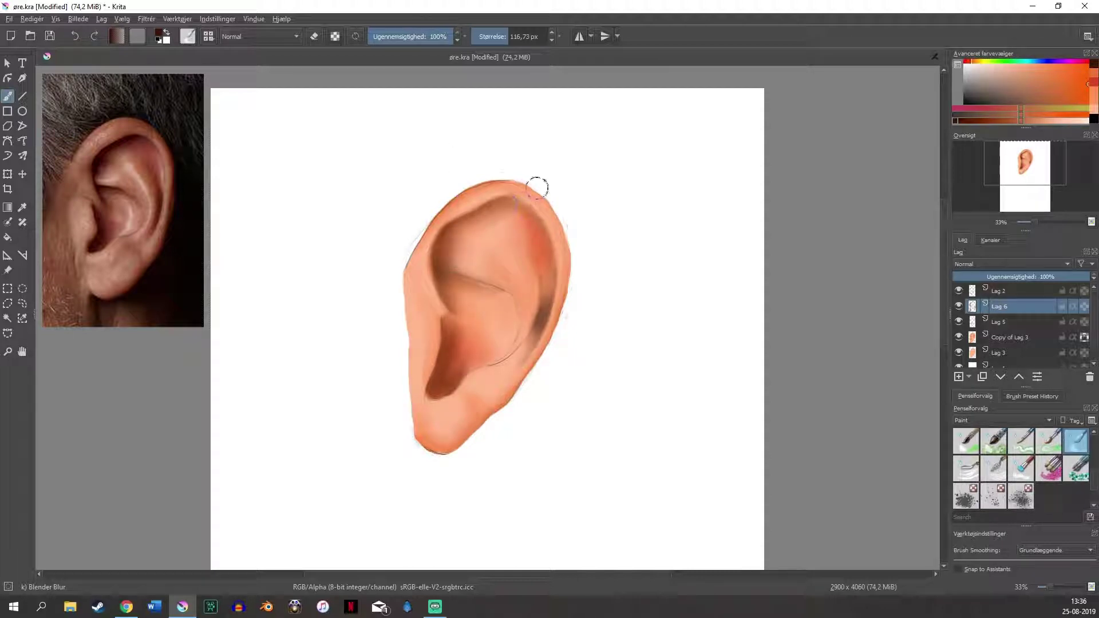
{"action": "mouse_move", "coordinate": [548, 282]}
{"action": "left_mouse_down"}
{"action": "mouse_move", "coordinate": [525, 308]}
{"action": "mouse_move", "coordinate": [515, 298]}
{"action": "mouse_move", "coordinate": [536, 333]}
{"action": "mouse_move", "coordinate": [545, 302]}
{"action": "mouse_move", "coordinate": [542, 289]}
{"action": "mouse_move", "coordinate": [525, 362]}
{"action": "left_mouse_up"}
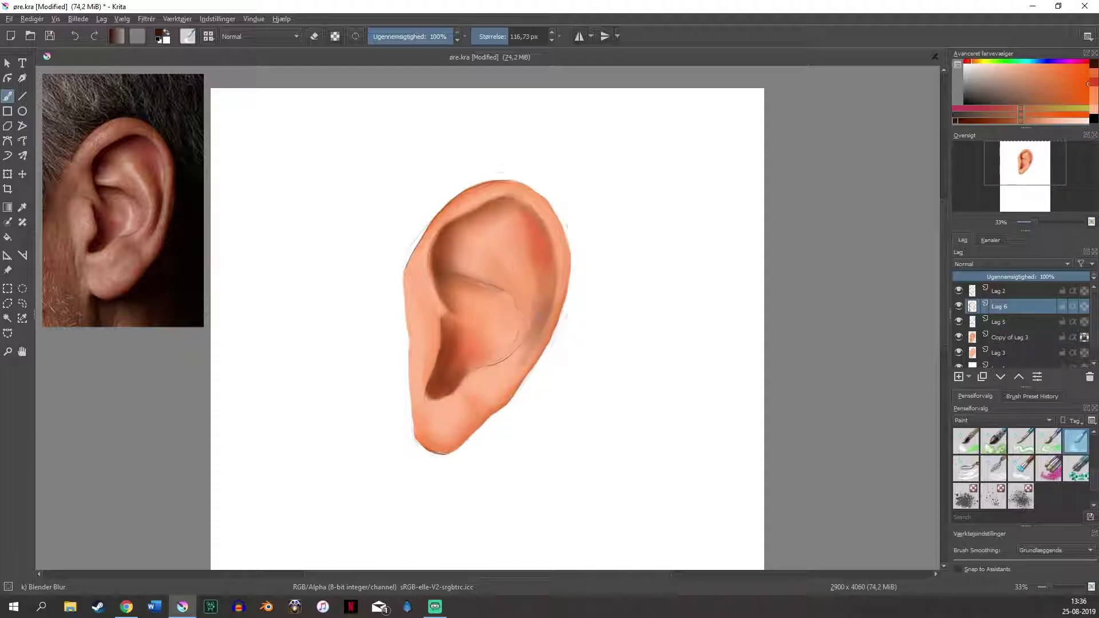
Paint a brown shadow stroke down the lower back groove with the Bristles-4 Glaze brush.
{"action": "mouse_move", "coordinate": [538, 319]}
{"action": "left_mouse_down"}
{"action": "mouse_move", "coordinate": [517, 324]}
{"action": "mouse_move", "coordinate": [516, 364]}
{"action": "left_mouse_up"}
{"action": "left_click_drag", "start_coordinate": [1093, 482], "coordinate": [1093, 443]}
{"action": "left_click", "coordinate": [965, 468]}
{"action": "mouse_move", "coordinate": [529, 346]}
{"action": "left_mouse_down"}
{"action": "mouse_move", "coordinate": [548, 291]}
{"action": "mouse_move", "coordinate": [514, 369]}
{"action": "left_mouse_up"}
{"action": "mouse_move", "coordinate": [542, 318]}
{"action": "left_mouse_down"}
{"action": "mouse_move", "coordinate": [518, 366]}
{"action": "mouse_move", "coordinate": [550, 295]}
{"action": "left_mouse_up"}
Blend the new brown shadow in the lower back groove and the lower hollow with Blender Blur at about 117 px.
{"action": "left_click_drag", "start_coordinate": [1093, 446], "coordinate": [1093, 488]}
{"action": "left_click", "coordinate": [1076, 441]}
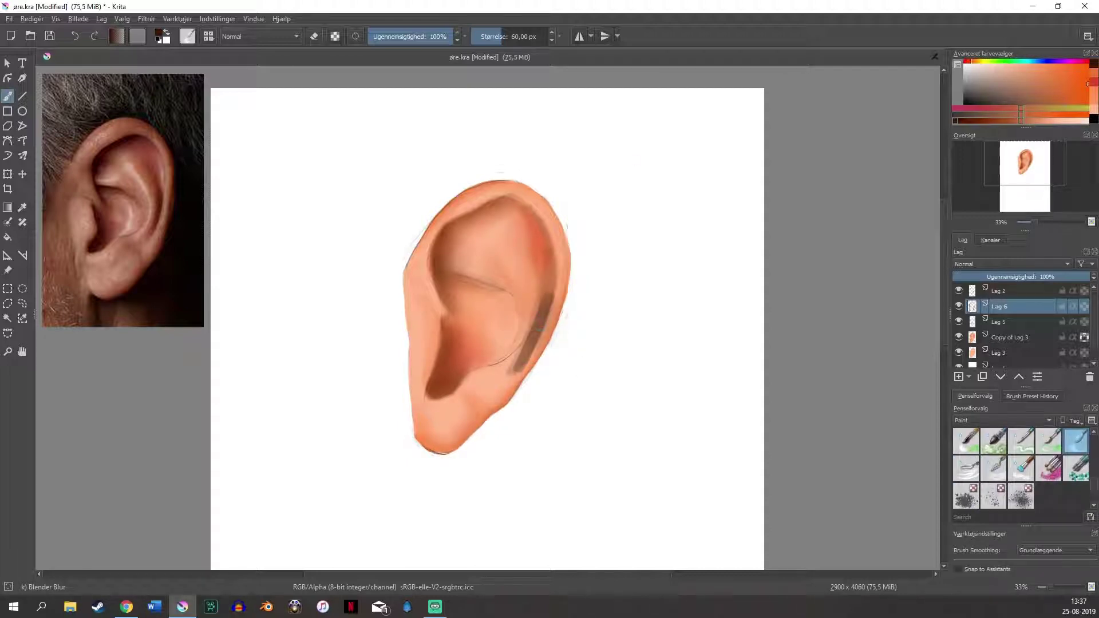
{"action": "left_click", "coordinate": [508, 37]}
{"action": "mouse_move", "coordinate": [546, 270]}
{"action": "left_mouse_down"}
{"action": "mouse_move", "coordinate": [546, 307]}
{"action": "mouse_move", "coordinate": [520, 348]}
{"action": "mouse_move", "coordinate": [506, 335]}
{"action": "mouse_move", "coordinate": [517, 334]}
{"action": "left_mouse_up"}
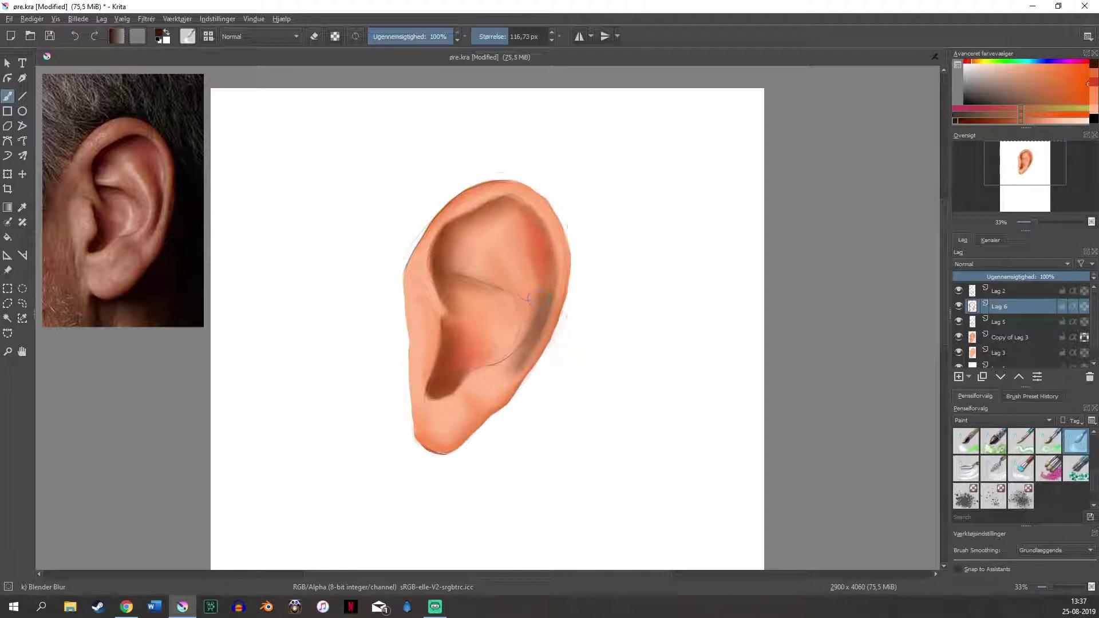
{"action": "left_click_drag", "start_coordinate": [538, 299], "coordinate": [488, 385]}
{"action": "mouse_move", "coordinate": [506, 310]}
{"action": "left_mouse_down"}
{"action": "mouse_move", "coordinate": [514, 317]}
{"action": "mouse_move", "coordinate": [519, 305]}
{"action": "left_mouse_up"}
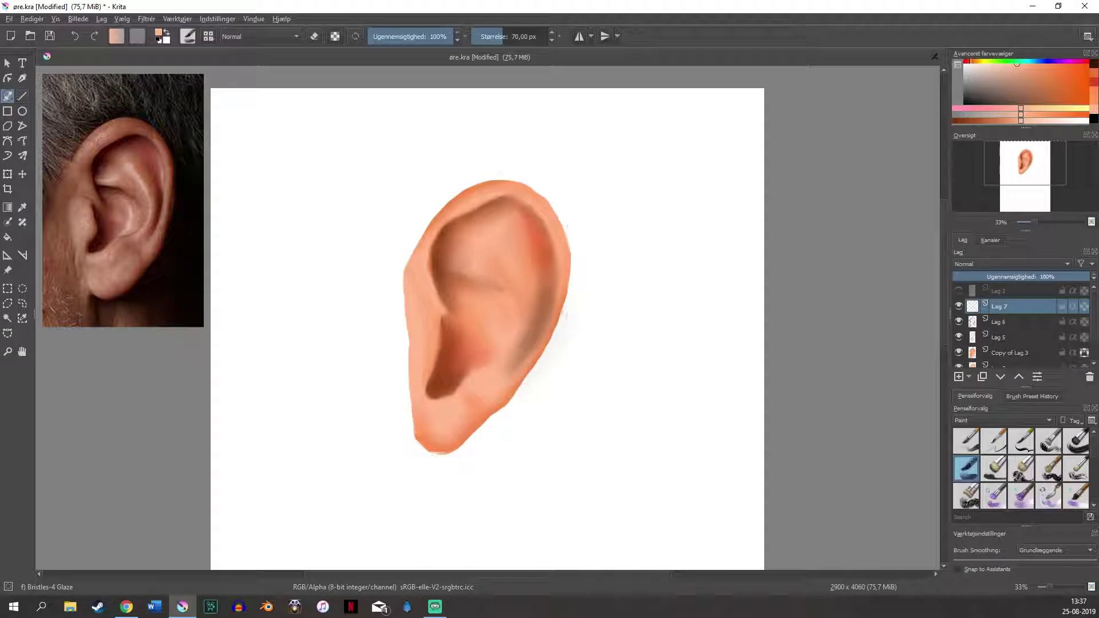
Paint light peach highlights along the canal rim, crossing fold and inner ridge on Lag 7 with Bristles-4 Glaze at about 31 px.
{"action": "left_click_drag", "start_coordinate": [1031, 121], "coordinate": [1039, 120]}
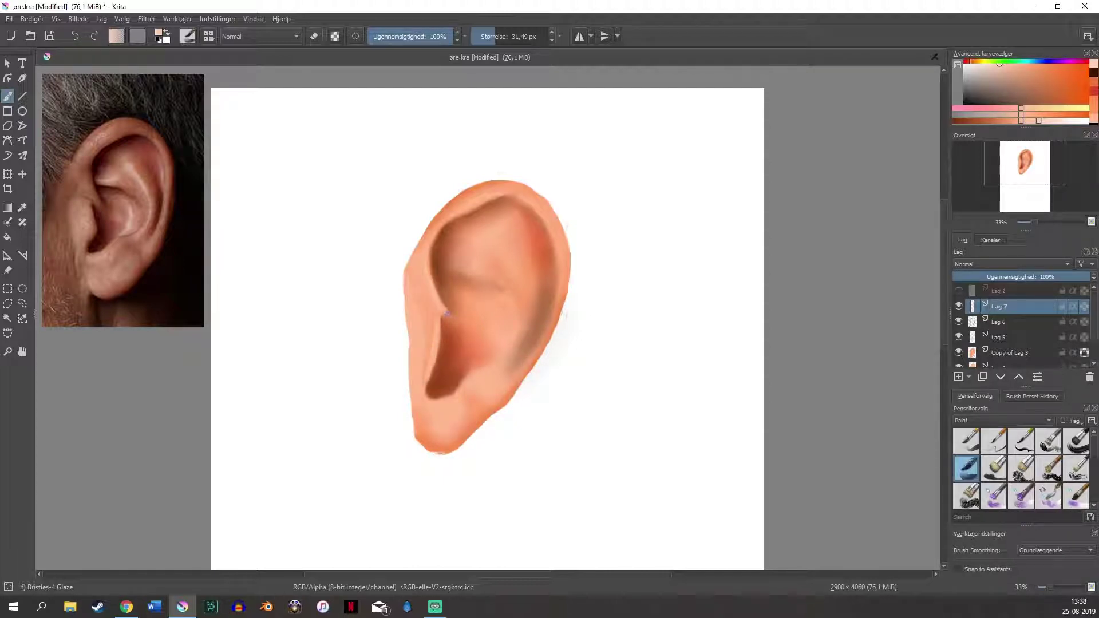
{"action": "left_click_drag", "start_coordinate": [440, 305], "coordinate": [455, 318]}
{"action": "mouse_move", "coordinate": [451, 263]}
{"action": "left_mouse_down"}
{"action": "mouse_move", "coordinate": [478, 274]}
{"action": "mouse_move", "coordinate": [458, 263]}
{"action": "left_mouse_up"}
{"action": "mouse_move", "coordinate": [427, 385]}
{"action": "left_mouse_down"}
{"action": "mouse_move", "coordinate": [439, 400]}
{"action": "mouse_move", "coordinate": [459, 393]}
{"action": "mouse_move", "coordinate": [498, 354]}
{"action": "left_mouse_up"}
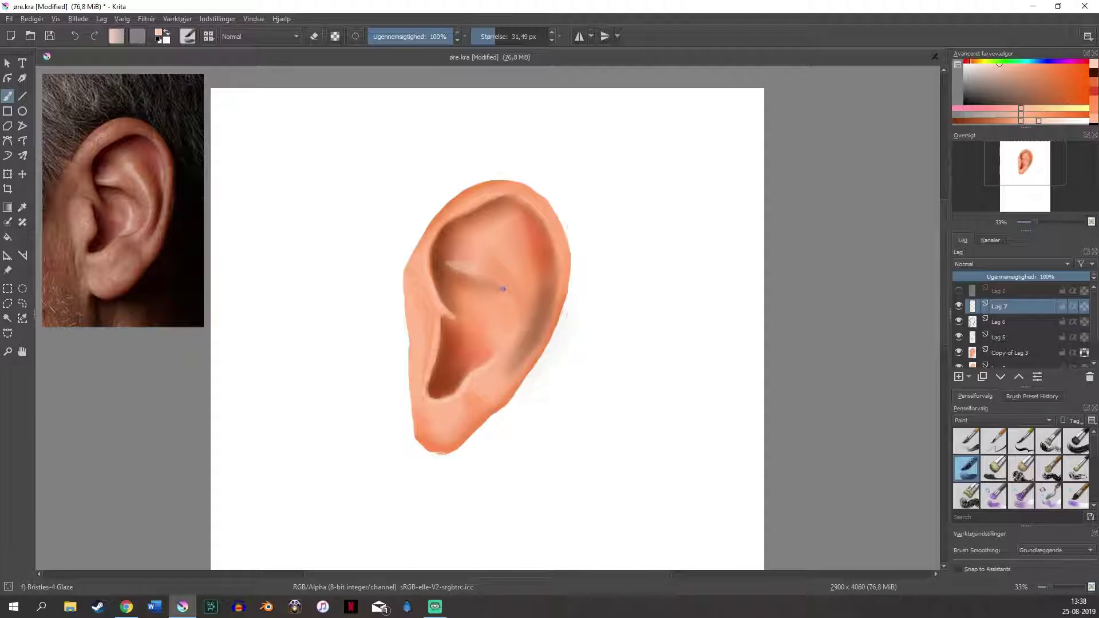
{"action": "left_click_drag", "start_coordinate": [502, 360], "coordinate": [504, 351]}
{"action": "mouse_move", "coordinate": [504, 253]}
{"action": "left_mouse_down"}
{"action": "mouse_move", "coordinate": [524, 305]}
{"action": "mouse_move", "coordinate": [492, 358]}
{"action": "left_mouse_up"}
{"action": "left_click_drag", "start_coordinate": [488, 346], "coordinate": [481, 319]}
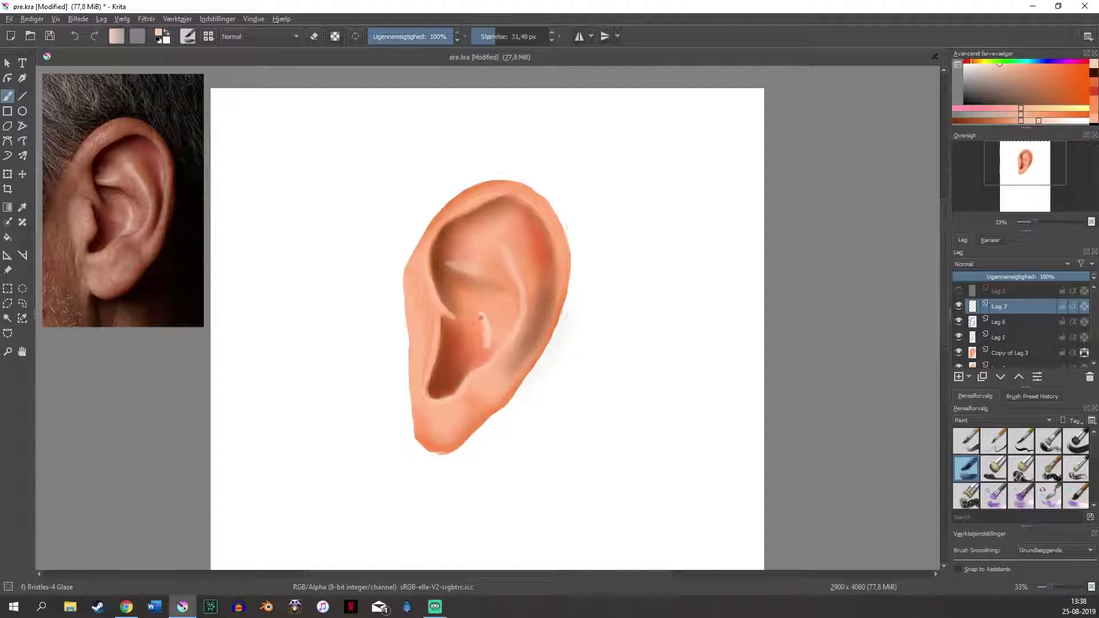
Add light peach highlights on the earlobe, top and back rims, front edge of the ear canal and back groove.
{"action": "mouse_move", "coordinate": [435, 427]}
{"action": "left_mouse_down"}
{"action": "mouse_move", "coordinate": [431, 435]}
{"action": "mouse_move", "coordinate": [428, 421]}
{"action": "mouse_move", "coordinate": [442, 438]}
{"action": "left_mouse_up"}
{"action": "mouse_move", "coordinate": [448, 212]}
{"action": "left_mouse_down"}
{"action": "mouse_move", "coordinate": [434, 230]}
{"action": "mouse_move", "coordinate": [452, 207]}
{"action": "left_mouse_up"}
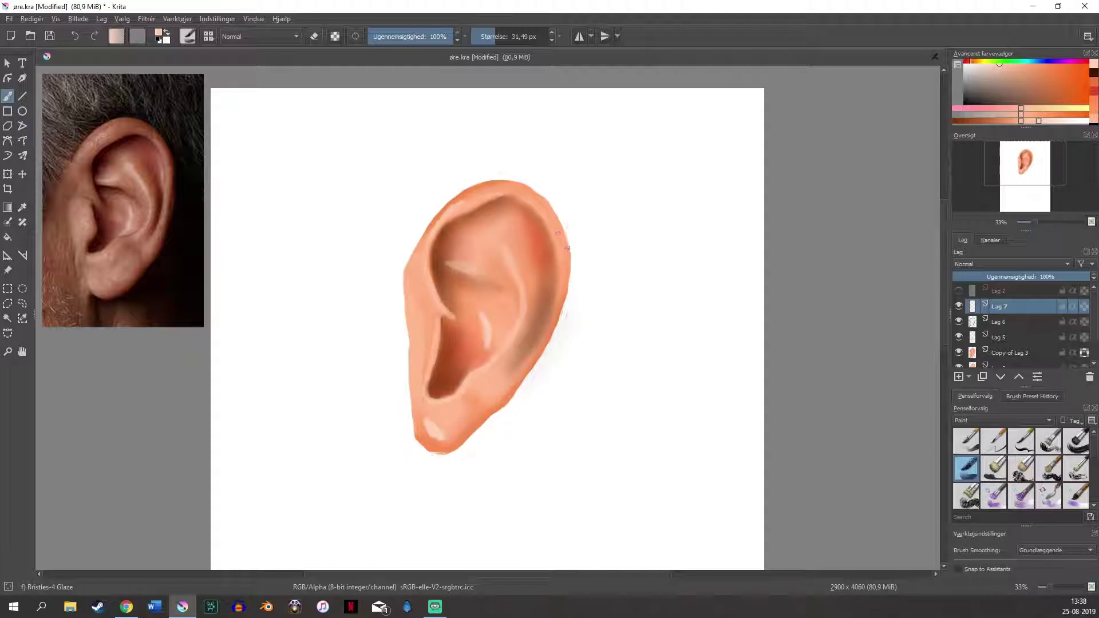
{"action": "mouse_move", "coordinate": [556, 226]}
{"action": "left_mouse_down"}
{"action": "mouse_move", "coordinate": [565, 262]}
{"action": "mouse_move", "coordinate": [517, 329]}
{"action": "left_mouse_up"}
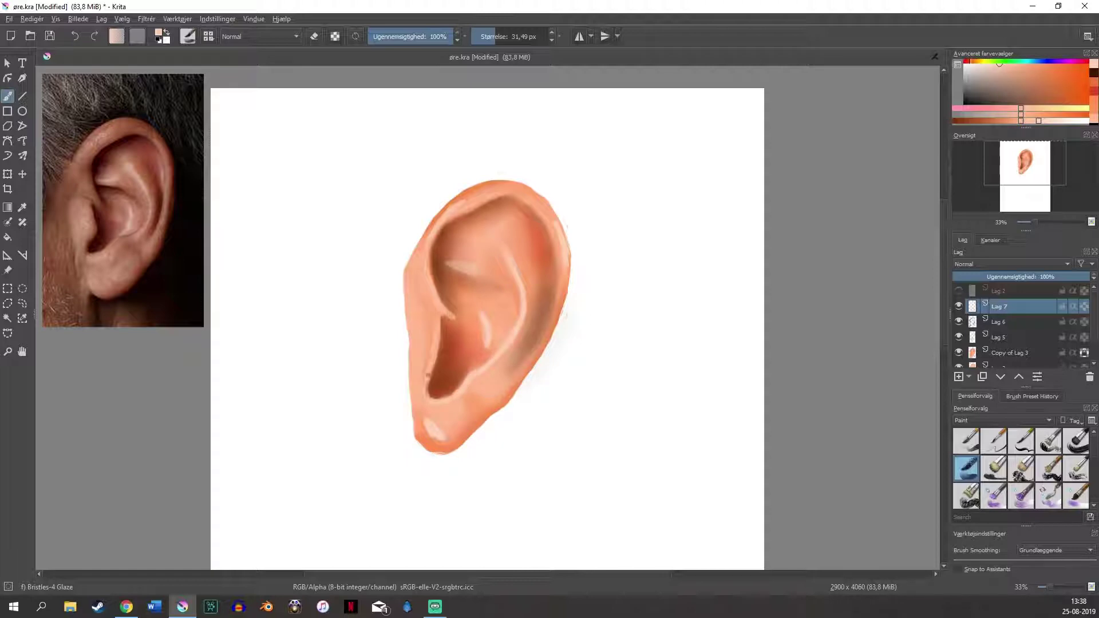
{"action": "left_click_drag", "start_coordinate": [429, 371], "coordinate": [430, 401]}
{"action": "left_click_drag", "start_coordinate": [438, 320], "coordinate": [438, 330]}
{"action": "left_click_drag", "start_coordinate": [544, 242], "coordinate": [548, 269]}
Soften the highlights on the lobe, rims, inner ridge and hollow with Blender Blur at 60 px.
{"action": "scroll", "coordinate": [1022, 468], "scroll_direction": "down", "scroll_amount": 5}
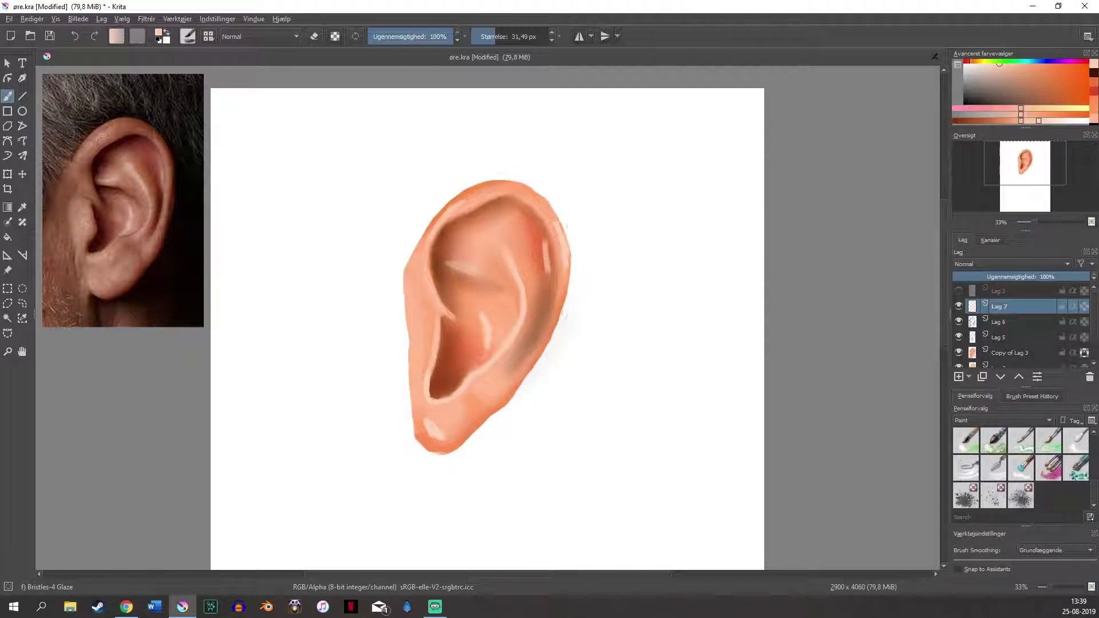
{"action": "left_click", "coordinate": [1076, 446]}
{"action": "left_click_drag", "start_coordinate": [428, 422], "coordinate": [433, 437]}
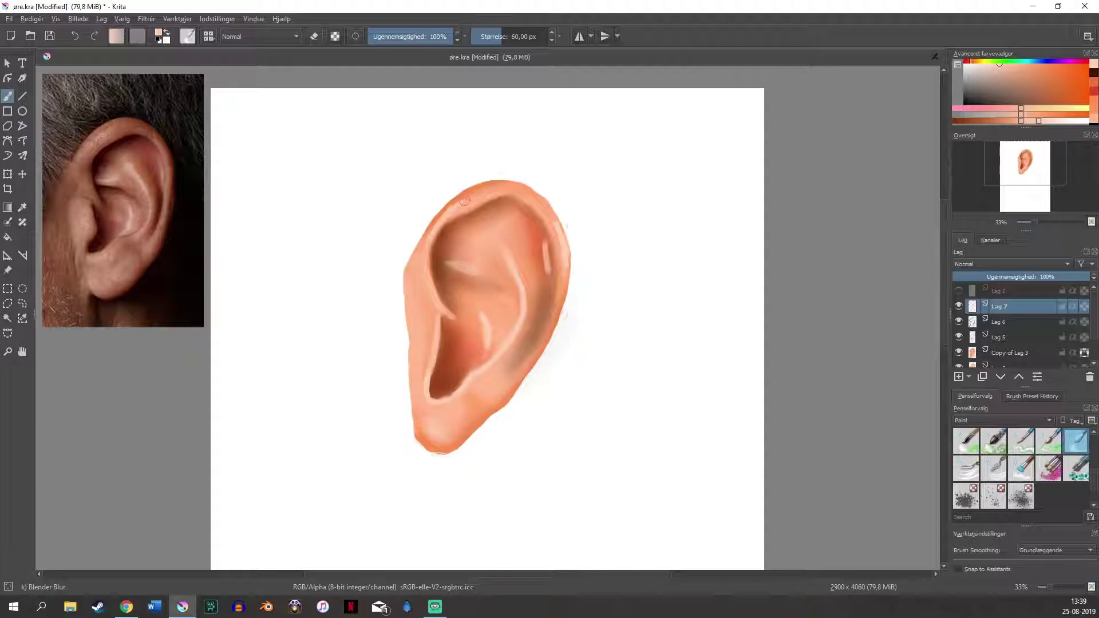
{"action": "left_click_drag", "start_coordinate": [428, 284], "coordinate": [418, 267]}
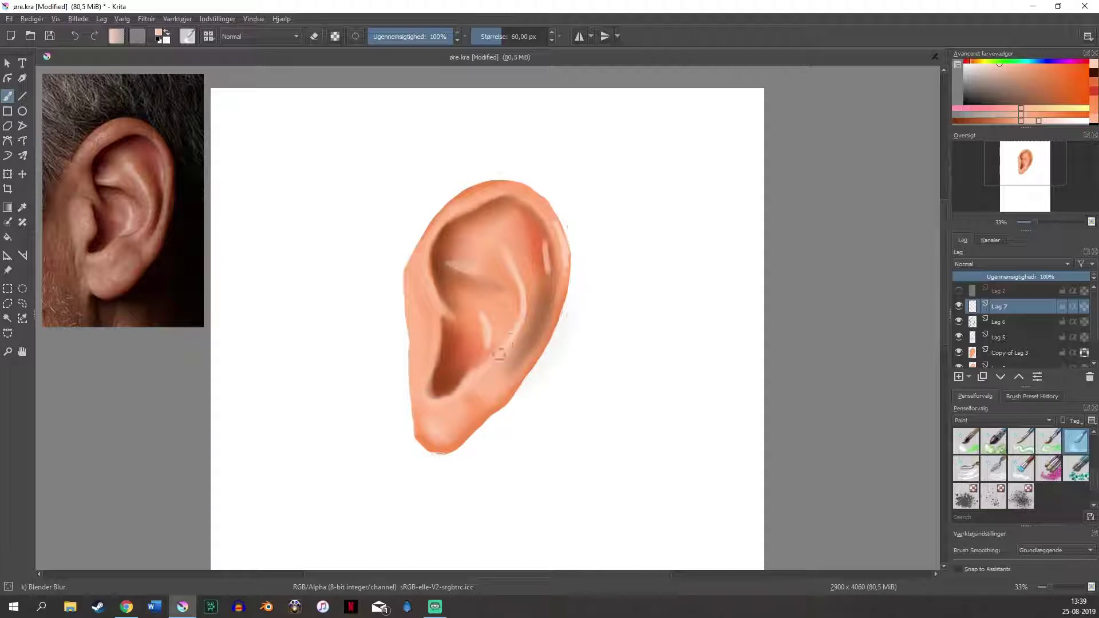
{"action": "mouse_move", "coordinate": [525, 304]}
{"action": "left_mouse_down"}
{"action": "mouse_move", "coordinate": [510, 261]}
{"action": "mouse_move", "coordinate": [452, 265]}
{"action": "mouse_move", "coordinate": [547, 272]}
{"action": "left_mouse_up"}
{"action": "left_click_drag", "start_coordinate": [484, 320], "coordinate": [482, 312]}
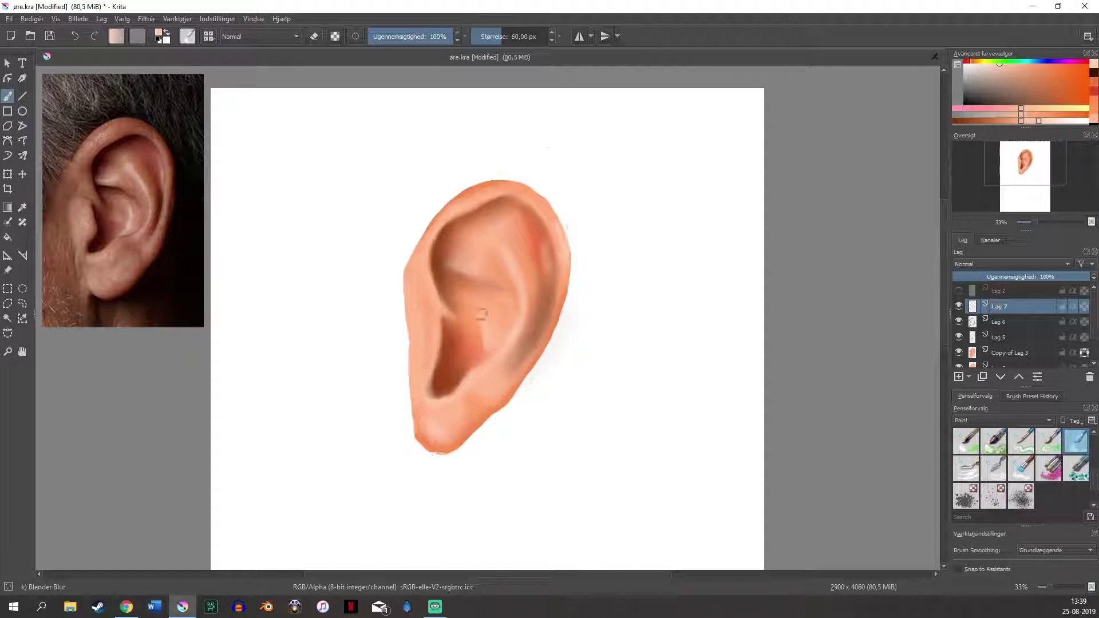
{"action": "left_click", "coordinate": [507, 38]}
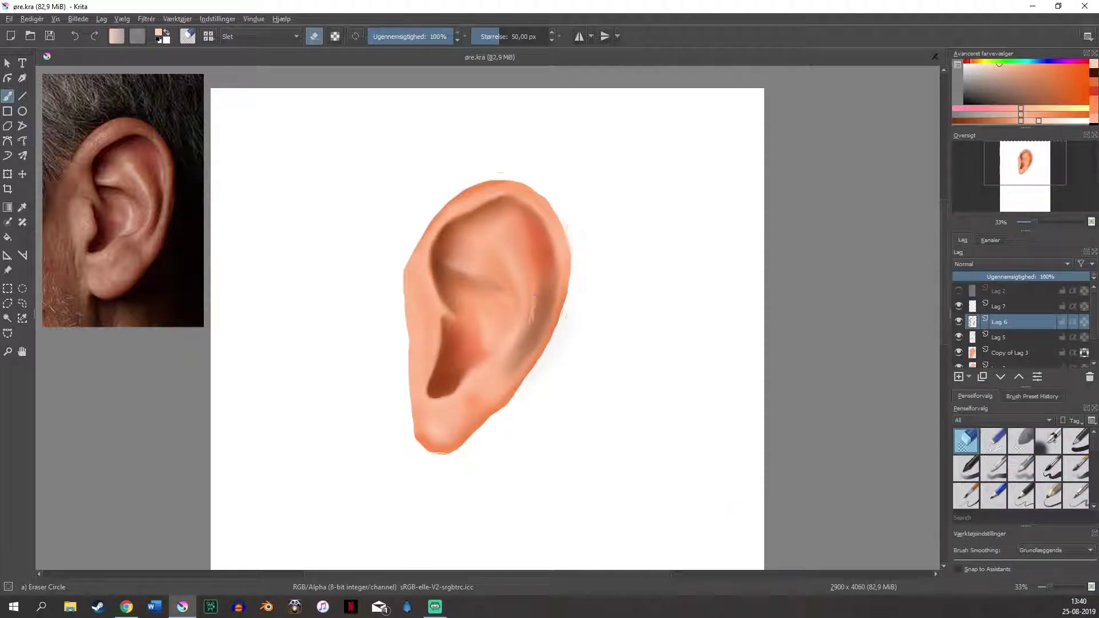
Trim both edges of the brown shadow in the lower back groove on Lag 6 with Eraser Circle at 50 px.
{"action": "left_click", "coordinate": [533, 314]}
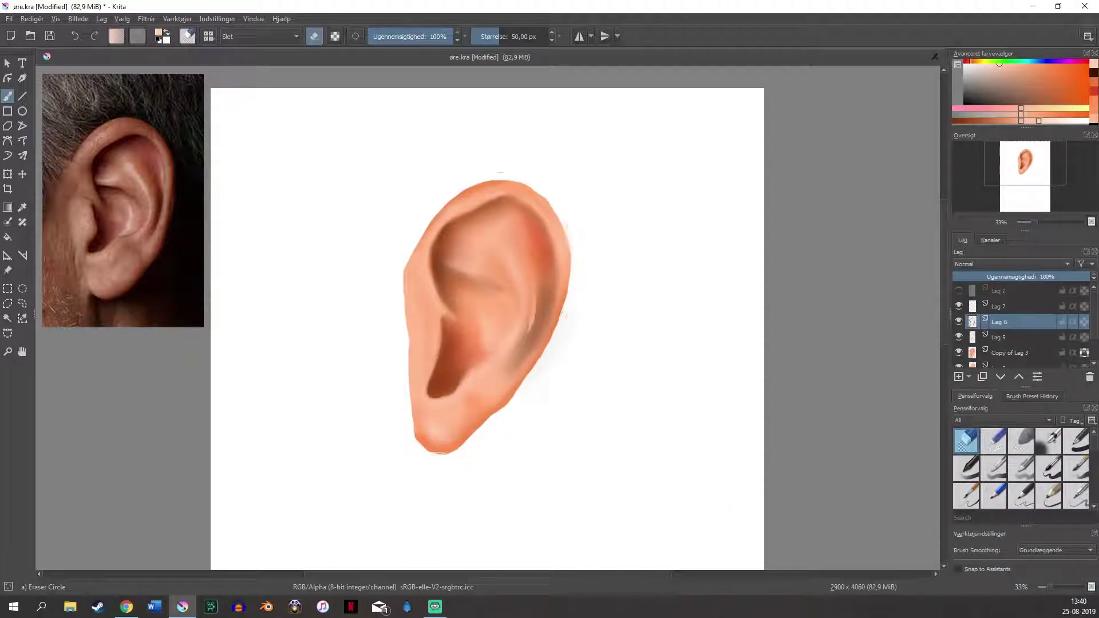
{"action": "left_click_drag", "start_coordinate": [517, 352], "coordinate": [526, 328]}
{"action": "mouse_move", "coordinate": [549, 323]}
{"action": "left_mouse_down"}
{"action": "mouse_move", "coordinate": [556, 293]}
{"action": "mouse_move", "coordinate": [546, 336]}
{"action": "mouse_move", "coordinate": [523, 365]}
{"action": "left_mouse_up"}
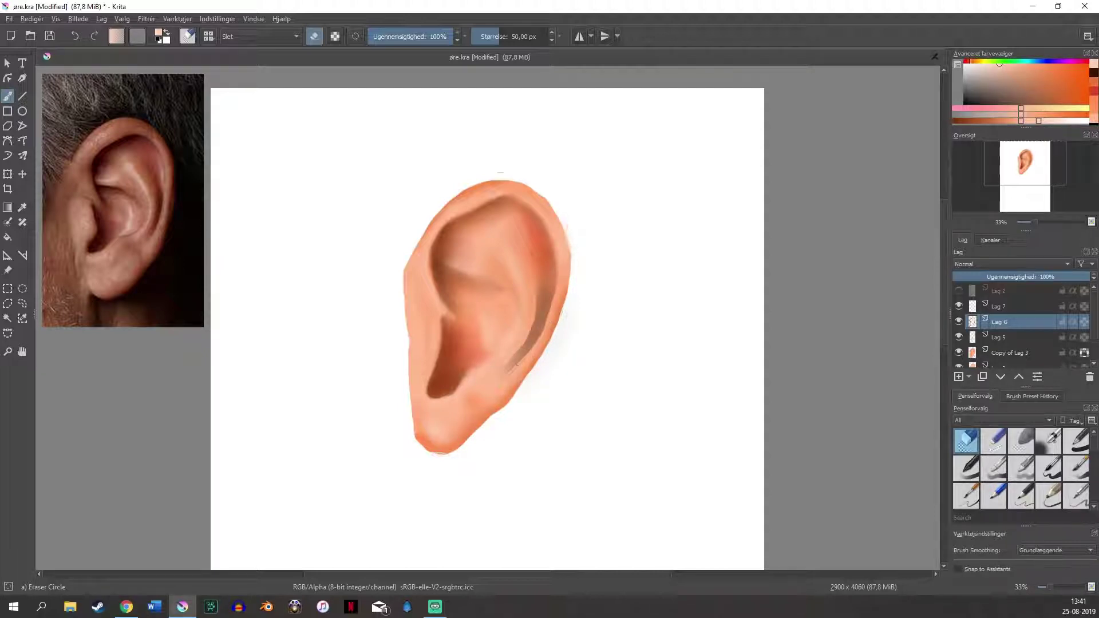
{"action": "left_click_drag", "start_coordinate": [542, 336], "coordinate": [527, 354]}
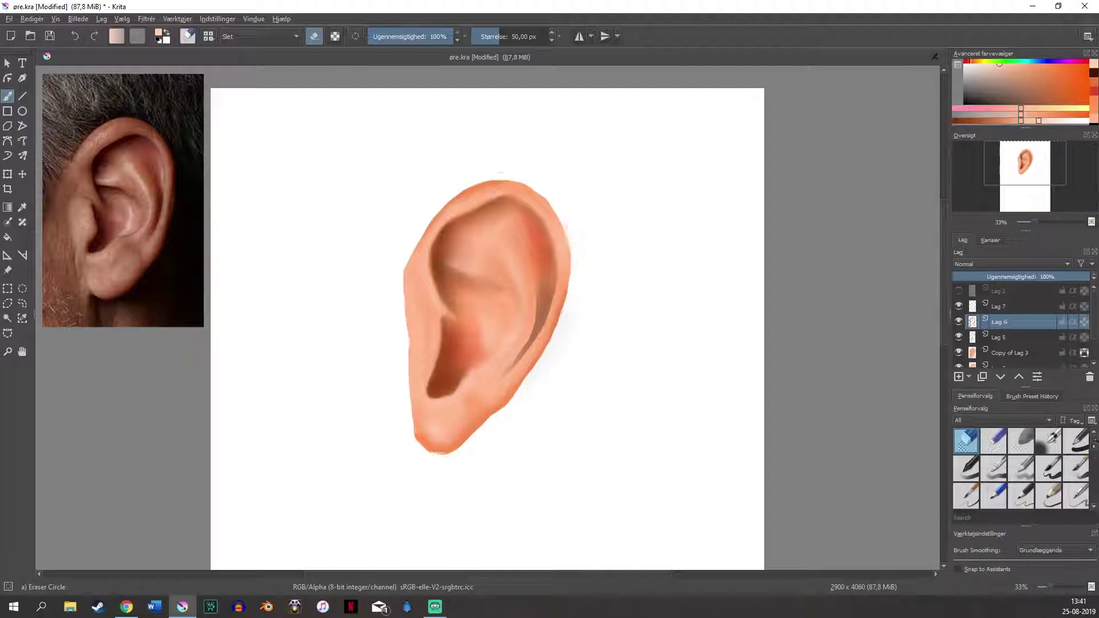
Soften the trimmed shadow at the lower end of the back groove with Blender Blur at 60 px.
{"action": "left_click_drag", "start_coordinate": [1093, 443], "coordinate": [1095, 479]}
{"action": "scroll", "coordinate": [1064, 469], "scroll_direction": "down", "scroll_amount": 3}
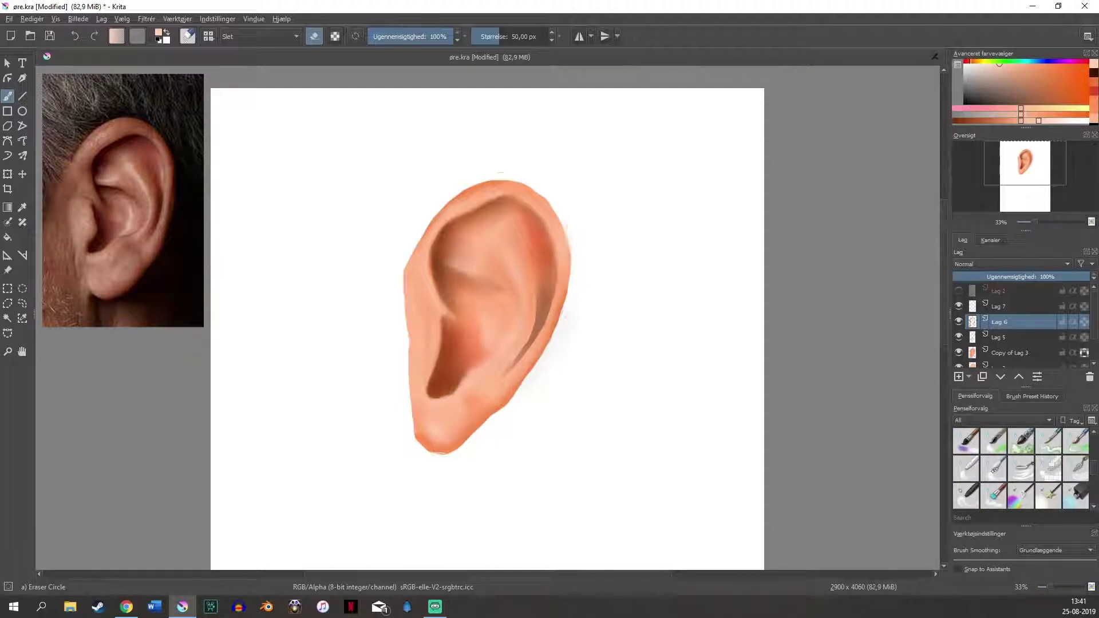
{"action": "left_click", "coordinate": [994, 468]}
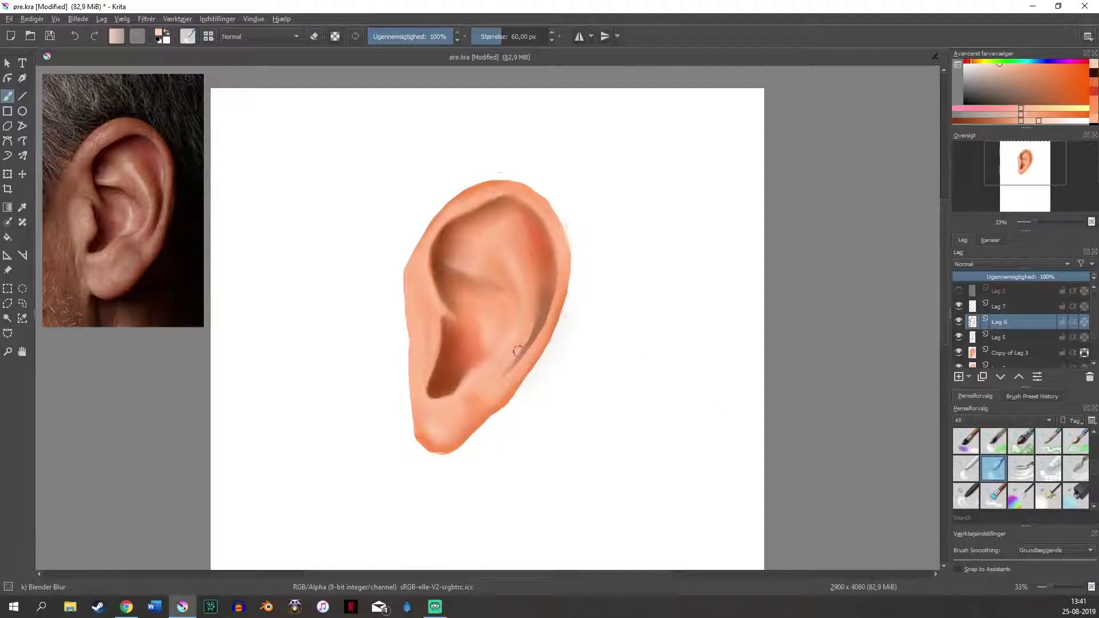
{"action": "left_click_drag", "start_coordinate": [518, 351], "coordinate": [514, 369]}
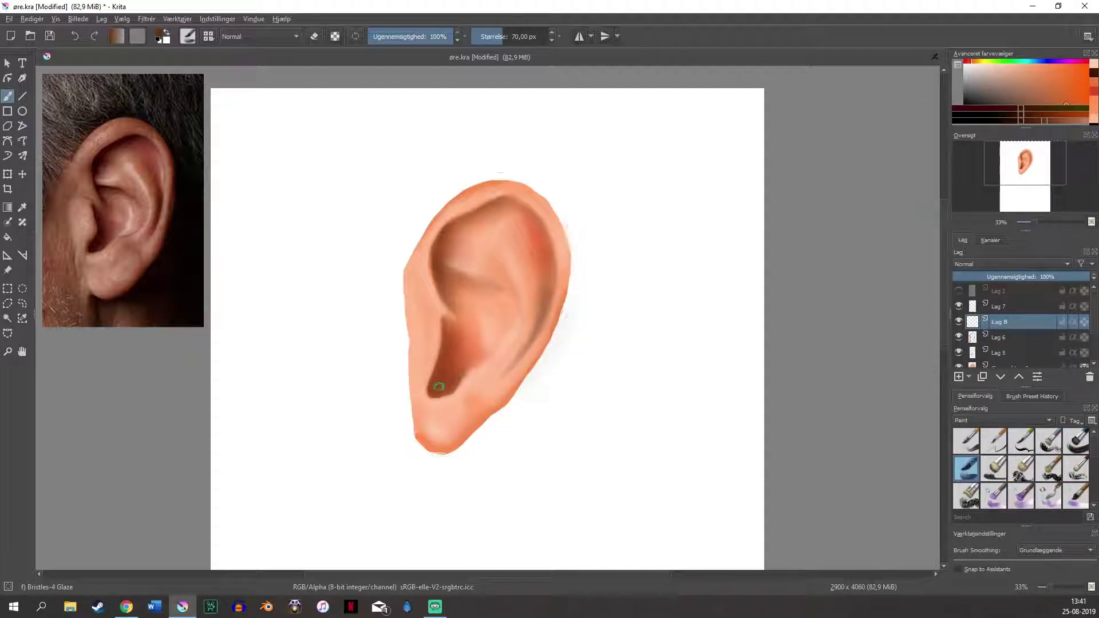
Paint dark brown shadows in the ear canal, under the upper front rim and in the back groove on Lag 8 with Bristles-4 Glaze at 70 px.
{"action": "mouse_move", "coordinate": [439, 387]}
{"action": "left_mouse_down"}
{"action": "mouse_move", "coordinate": [442, 351]}
{"action": "mouse_move", "coordinate": [444, 390]}
{"action": "mouse_move", "coordinate": [457, 377]}
{"action": "left_mouse_up"}
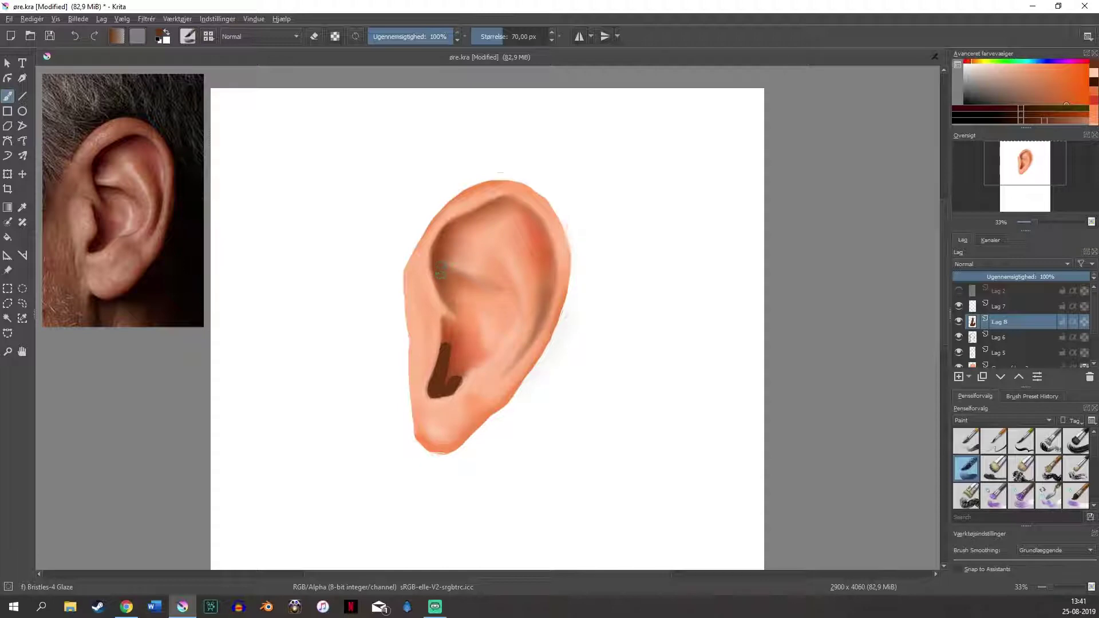
{"action": "mouse_move", "coordinate": [438, 264]}
{"action": "left_mouse_down"}
{"action": "mouse_move", "coordinate": [442, 235]}
{"action": "mouse_move", "coordinate": [501, 199]}
{"action": "left_mouse_up"}
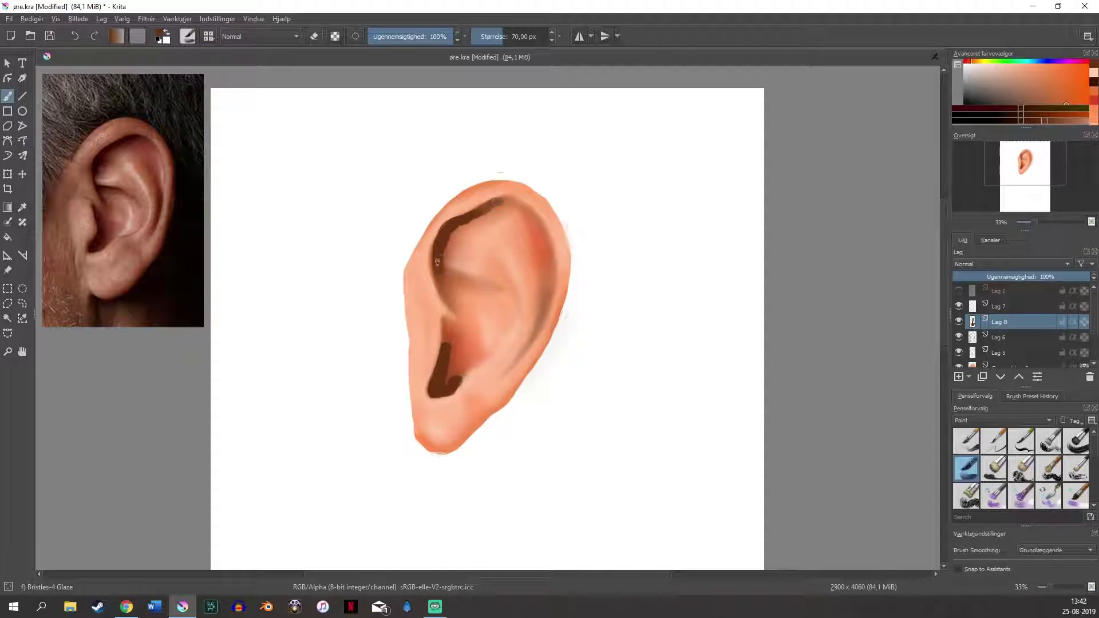
{"action": "mouse_move", "coordinate": [445, 295]}
{"action": "left_mouse_down"}
{"action": "mouse_move", "coordinate": [453, 275]}
{"action": "mouse_move", "coordinate": [450, 299]}
{"action": "left_mouse_up"}
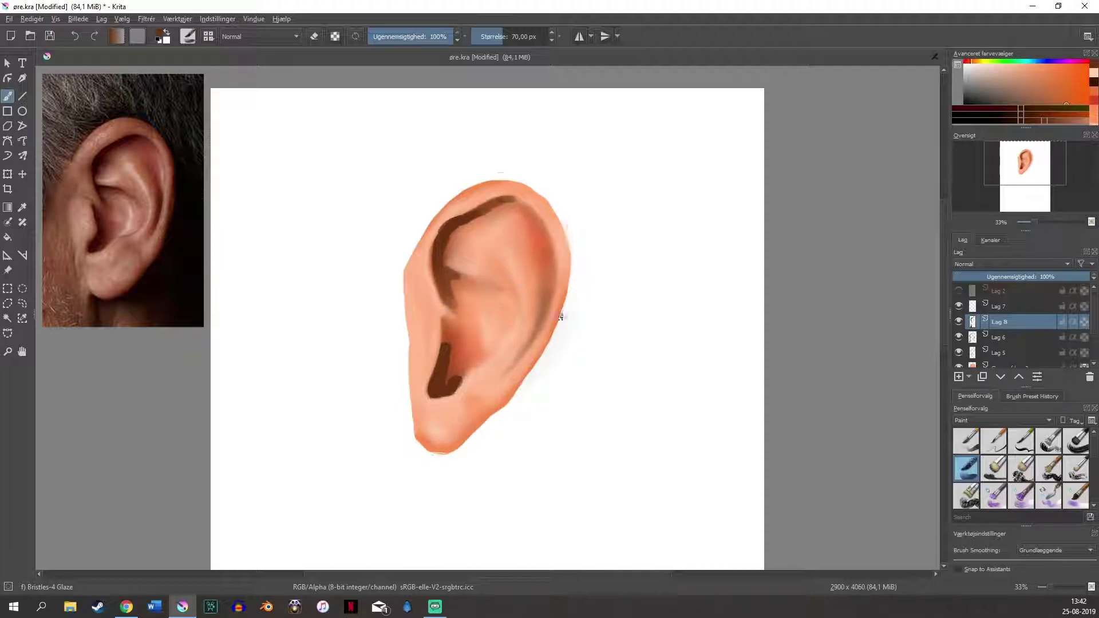
{"action": "mouse_move", "coordinate": [546, 299]}
{"action": "left_mouse_down"}
{"action": "mouse_move", "coordinate": [530, 347]}
{"action": "mouse_move", "coordinate": [540, 322]}
{"action": "left_mouse_up"}
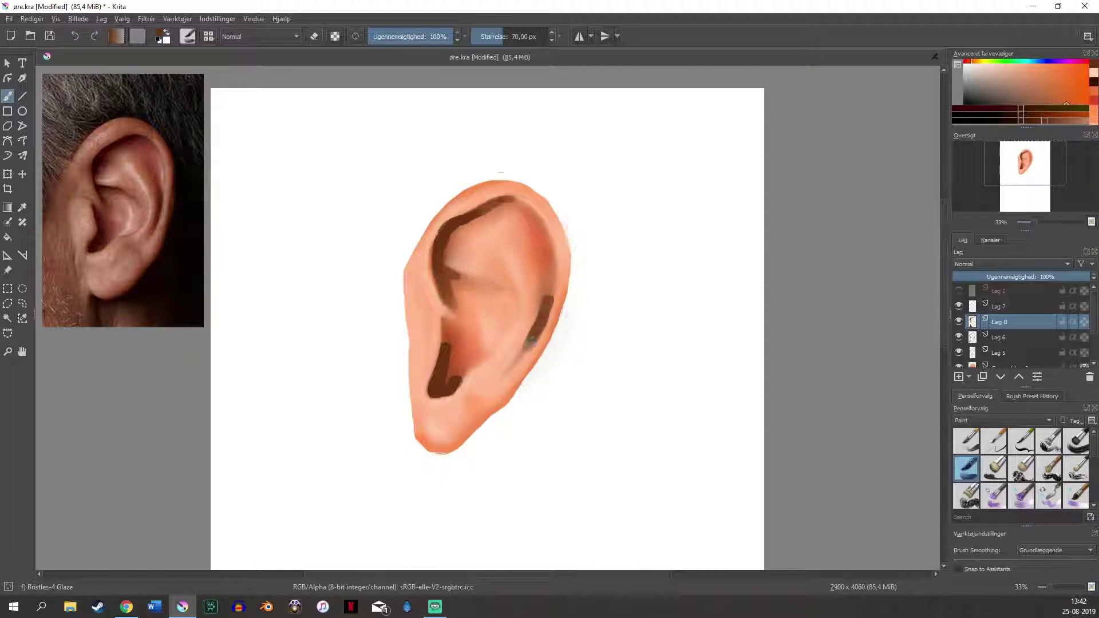
Glaze orange sampled from the ear over the hollow below the crossing fold and along the ear's front edge at 70 px, undoing stray strokes.
{"action": "left_click", "coordinate": [568, 207], "text": "ctrl"}
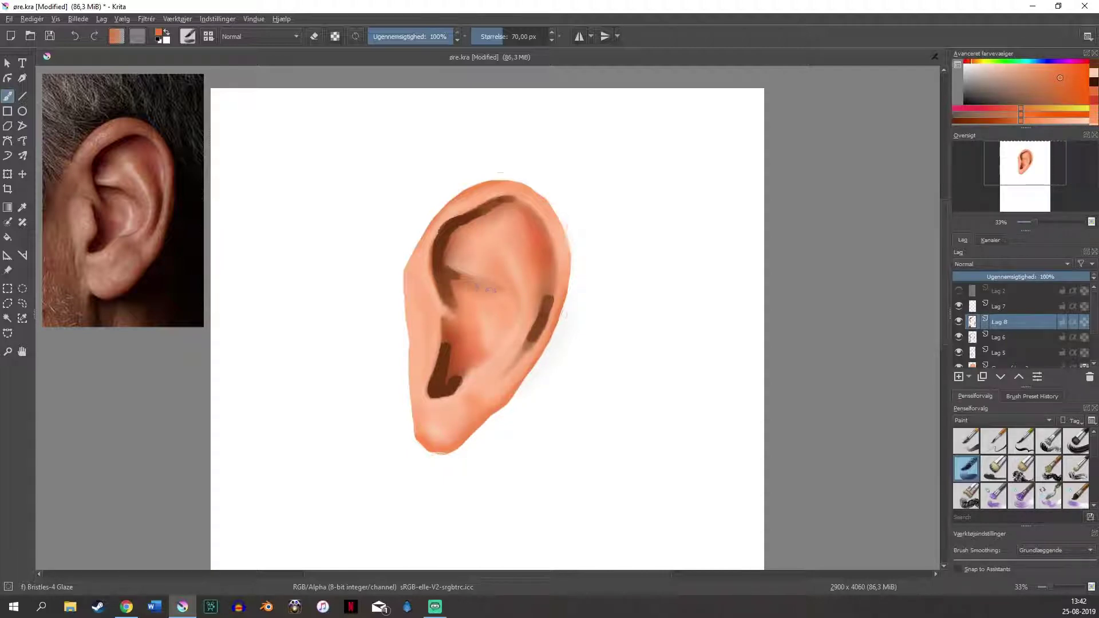
{"action": "left_click_drag", "start_coordinate": [486, 289], "coordinate": [458, 302]}
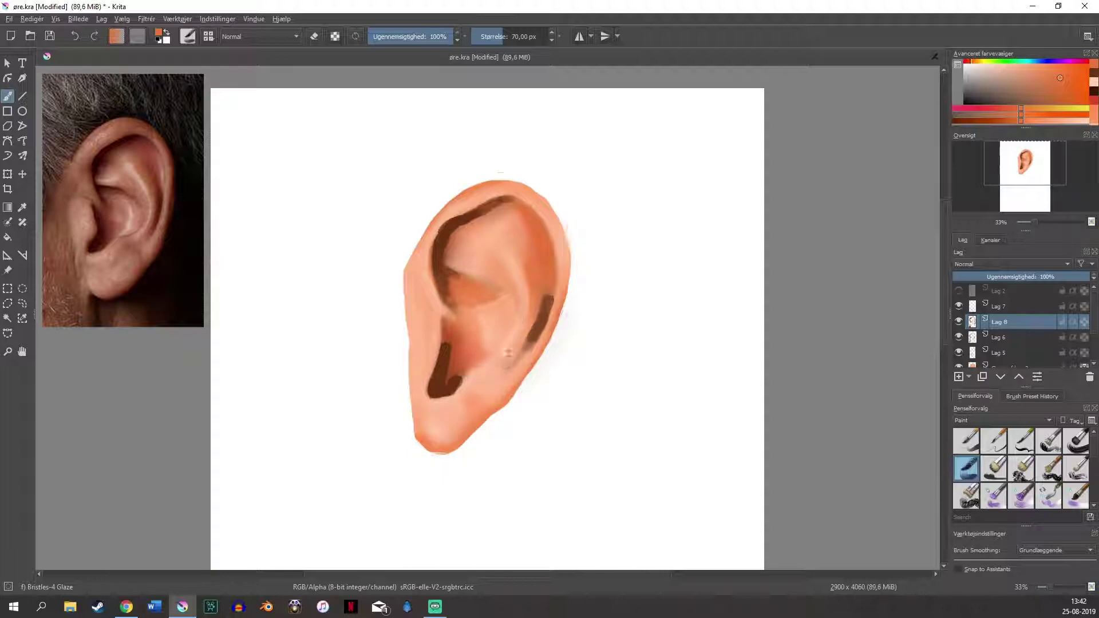
{"action": "mouse_move", "coordinate": [491, 349]}
{"action": "left_mouse_down"}
{"action": "mouse_move", "coordinate": [509, 318]}
{"action": "mouse_move", "coordinate": [485, 345]}
{"action": "left_mouse_up"}
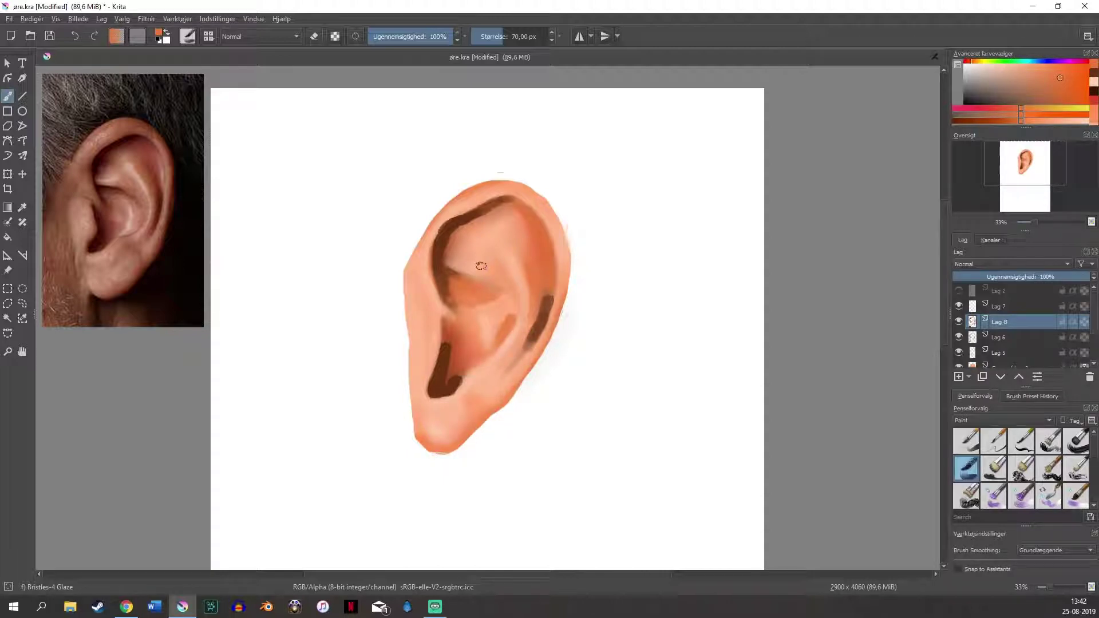
{"action": "left_click", "coordinate": [74, 36]}
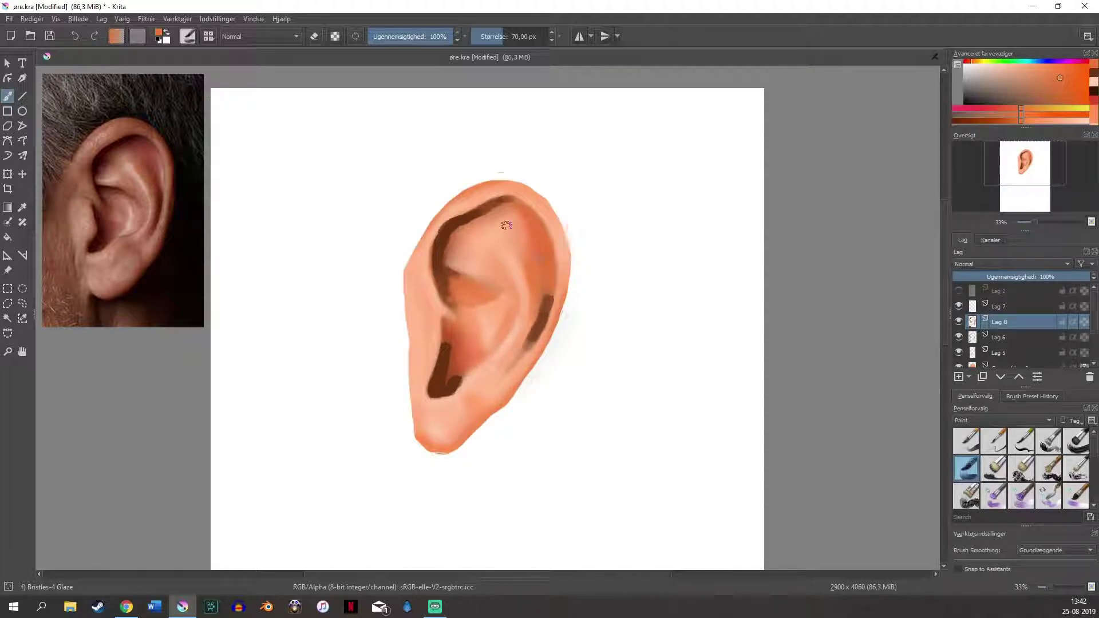
{"action": "mouse_move", "coordinate": [504, 297]}
{"action": "left_mouse_down"}
{"action": "mouse_move", "coordinate": [509, 312]}
{"action": "mouse_move", "coordinate": [497, 291]}
{"action": "mouse_move", "coordinate": [505, 265]}
{"action": "mouse_move", "coordinate": [514, 293]}
{"action": "left_mouse_up"}
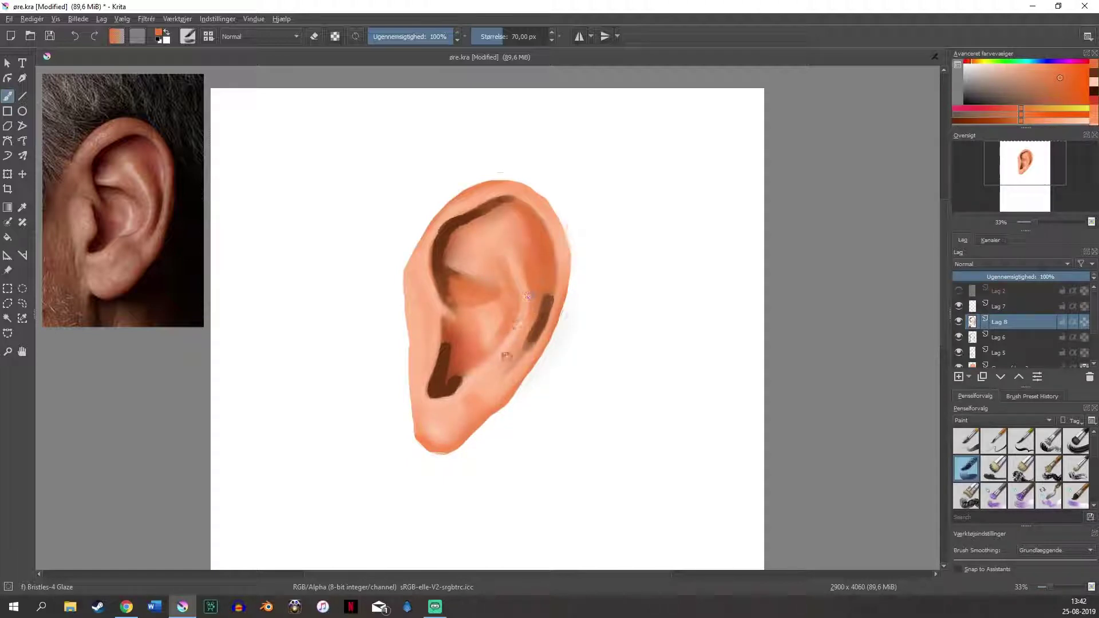
{"action": "key", "text": "ctrl+z"}
{"action": "left_click_drag", "start_coordinate": [430, 323], "coordinate": [421, 358]}
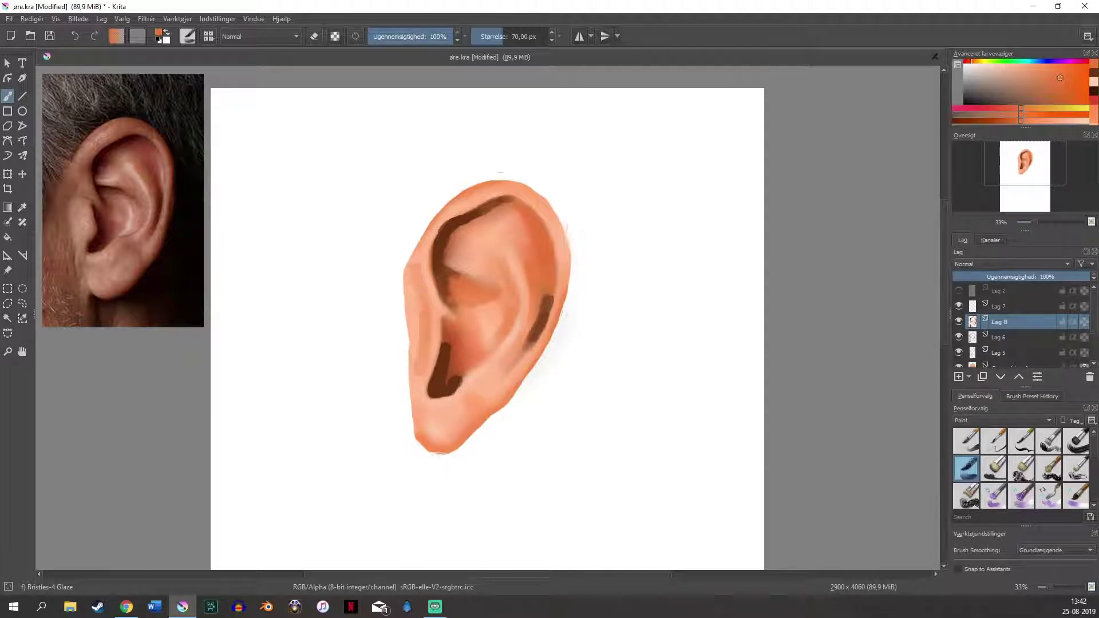
{"action": "mouse_move", "coordinate": [416, 271]}
{"action": "left_mouse_down"}
{"action": "mouse_move", "coordinate": [411, 304]}
{"action": "mouse_move", "coordinate": [437, 353]}
{"action": "mouse_move", "coordinate": [423, 355]}
{"action": "mouse_move", "coordinate": [409, 406]}
{"action": "left_mouse_up"}
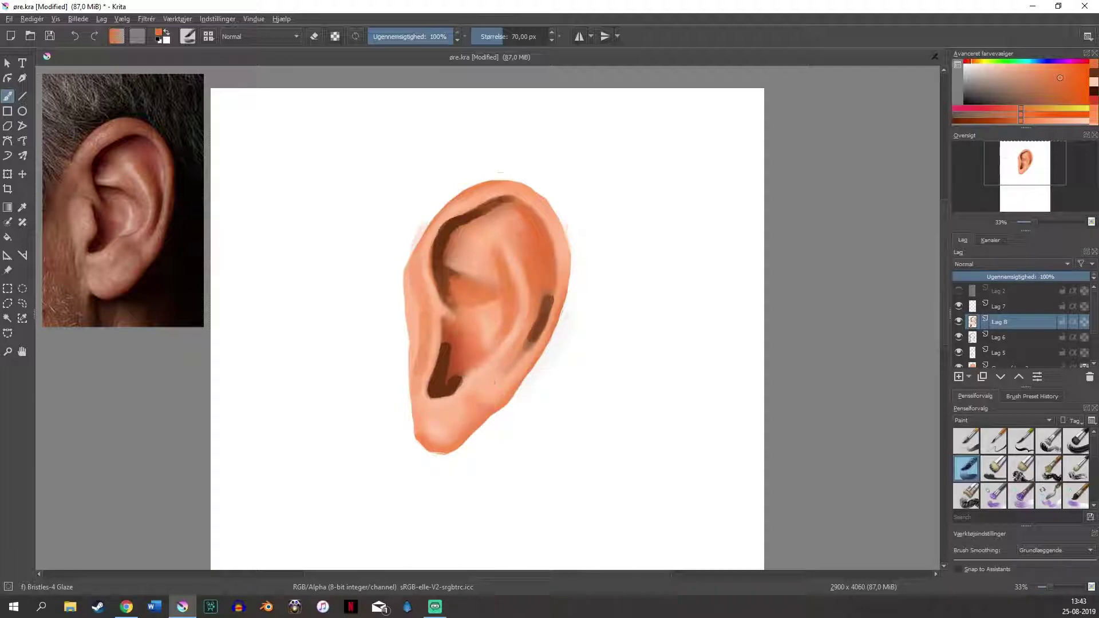
Blend the dark brown and orange shading in the upper hollow, ear canal and back groove with Blender Blur at 60 px.
{"action": "scroll", "coordinate": [1023, 458], "scroll_direction": "down", "scroll_amount": 5}
{"action": "left_click", "coordinate": [1076, 441]}
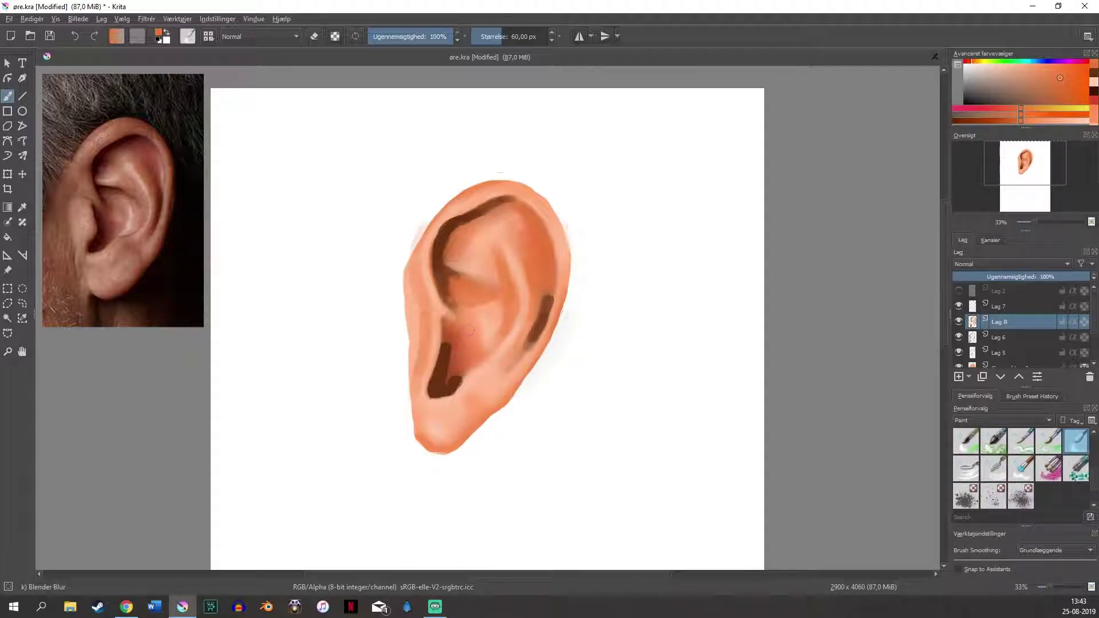
{"action": "mouse_move", "coordinate": [490, 228]}
{"action": "left_mouse_down"}
{"action": "mouse_move", "coordinate": [508, 207]}
{"action": "mouse_move", "coordinate": [445, 235]}
{"action": "mouse_move", "coordinate": [459, 216]}
{"action": "mouse_move", "coordinate": [460, 273]}
{"action": "left_mouse_up"}
{"action": "left_click_drag", "start_coordinate": [452, 367], "coordinate": [443, 391]}
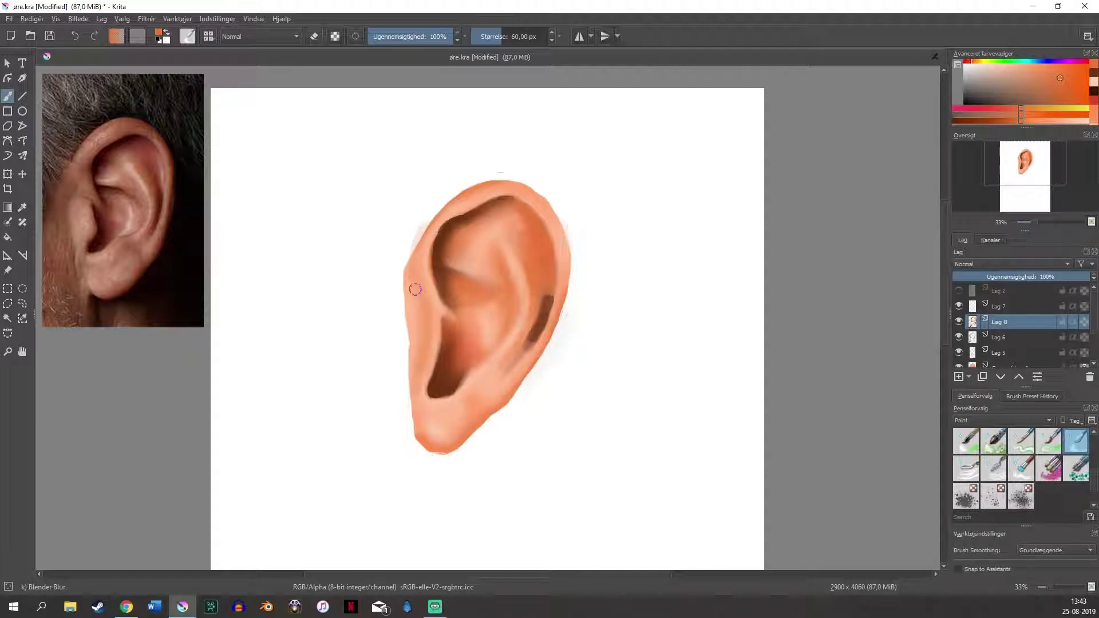
{"action": "left_click_drag", "start_coordinate": [549, 313], "coordinate": [543, 337]}
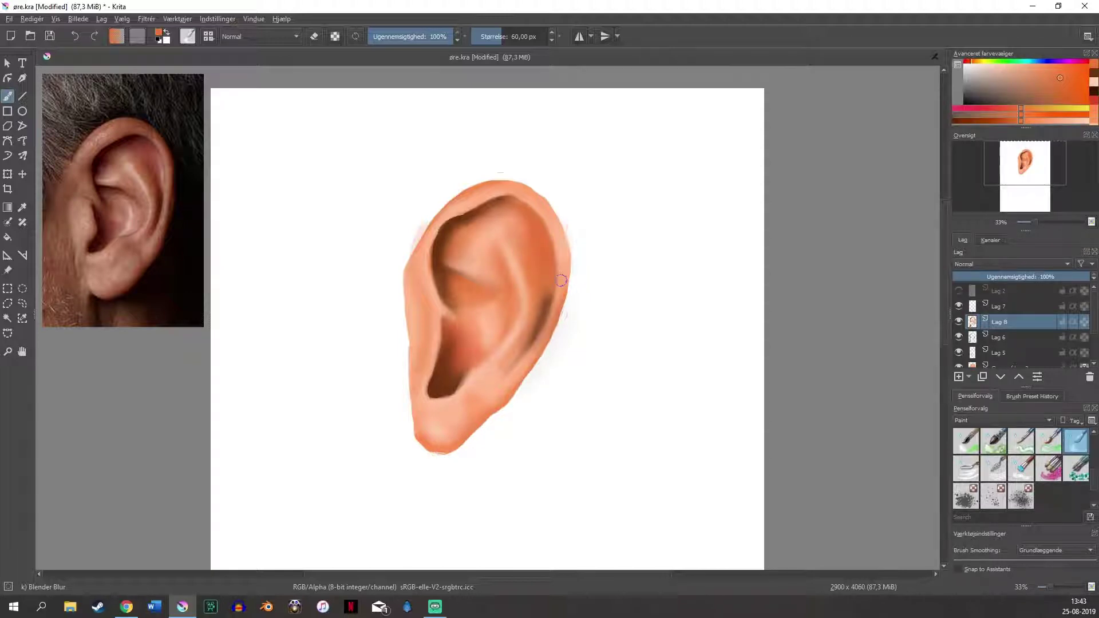
Enlarge the blending brush to about 140 px and smooth the shading in the back groove and around the inner ridge.
{"action": "left_click", "coordinate": [493, 37]}
{"action": "left_click", "coordinate": [519, 36]}
{"action": "left_click", "coordinate": [510, 37]}
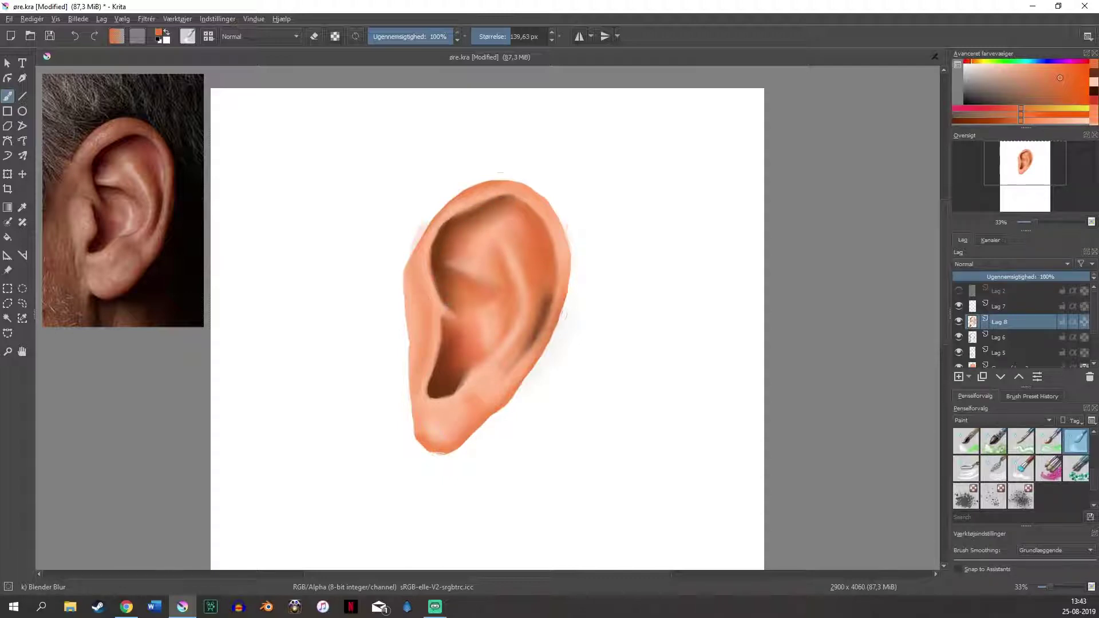
{"action": "left_click_drag", "start_coordinate": [542, 307], "coordinate": [533, 329]}
{"action": "left_click_drag", "start_coordinate": [506, 281], "coordinate": [505, 251]}
{"action": "left_click_drag", "start_coordinate": [507, 241], "coordinate": [493, 268]}
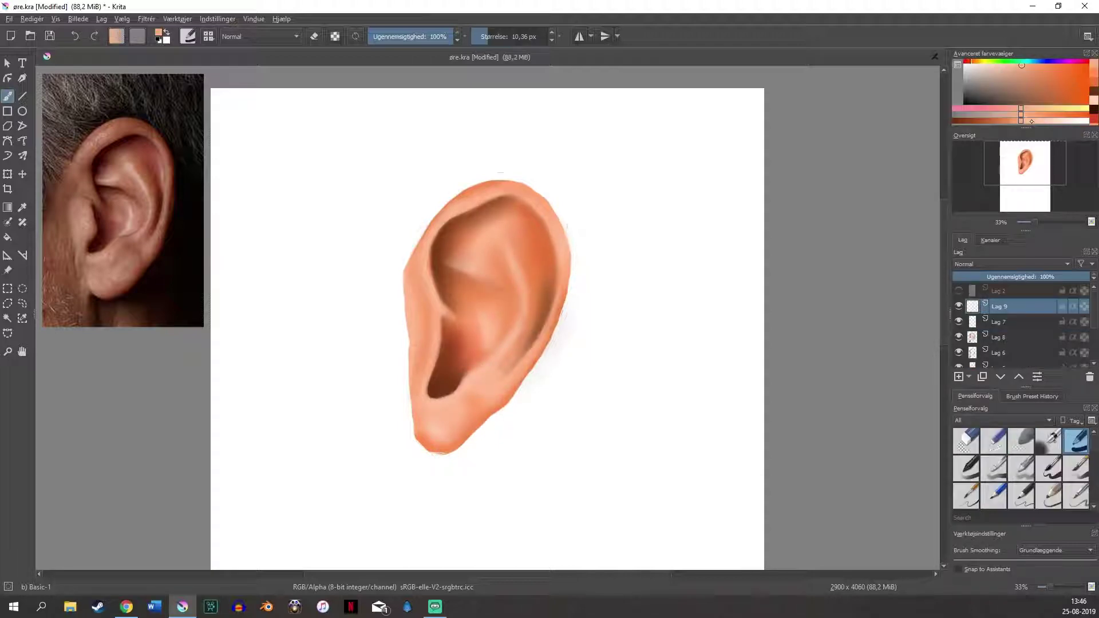
Draw thin light peach highlights on Lag 9 with Basic-1 at about 10 px along the inner rim, ear canal edge, back groove and crossing fold.
{"action": "left_click", "coordinate": [1036, 121]}
{"action": "mouse_move", "coordinate": [489, 197]}
{"action": "left_mouse_down"}
{"action": "mouse_move", "coordinate": [427, 241]}
{"action": "mouse_move", "coordinate": [439, 235]}
{"action": "mouse_move", "coordinate": [429, 277]}
{"action": "mouse_move", "coordinate": [428, 261]}
{"action": "mouse_move", "coordinate": [450, 313]}
{"action": "left_mouse_up"}
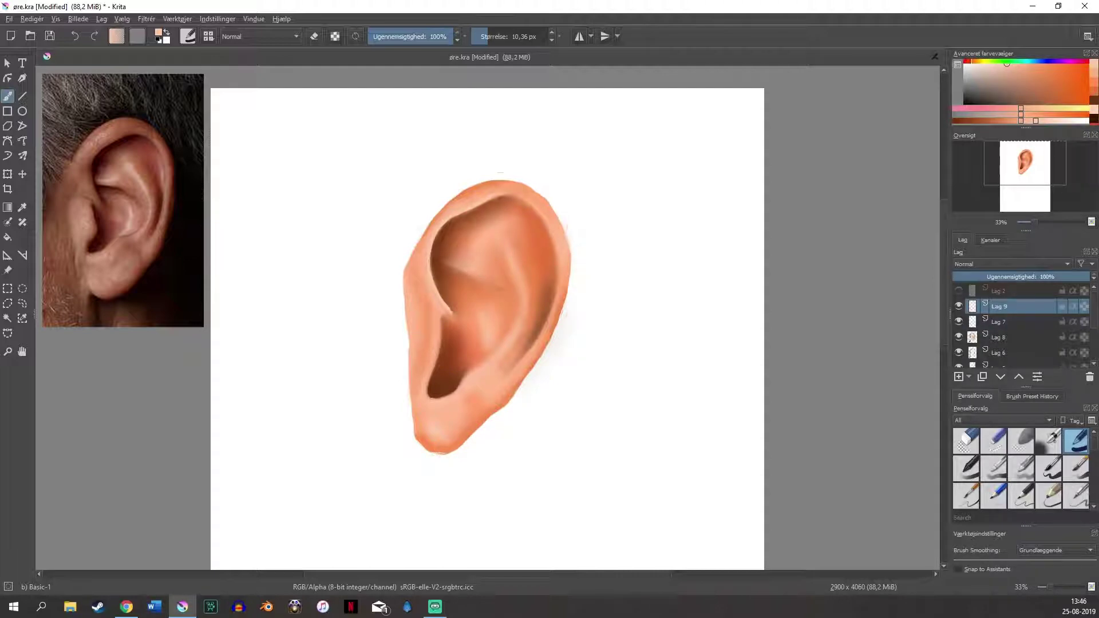
{"action": "mouse_move", "coordinate": [442, 316]}
{"action": "left_mouse_down"}
{"action": "mouse_move", "coordinate": [427, 373]}
{"action": "mouse_move", "coordinate": [442, 399]}
{"action": "left_mouse_up"}
{"action": "left_click_drag", "start_coordinate": [495, 351], "coordinate": [448, 396]}
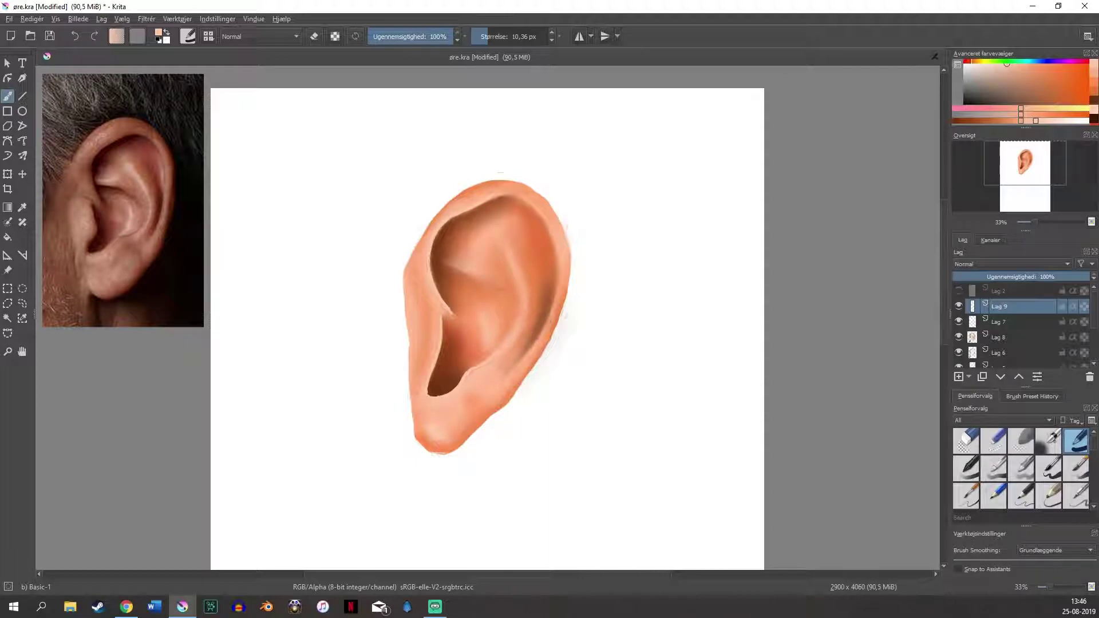
{"action": "left_click_drag", "start_coordinate": [549, 319], "coordinate": [533, 347]}
{"action": "left_click_drag", "start_coordinate": [559, 288], "coordinate": [553, 305]}
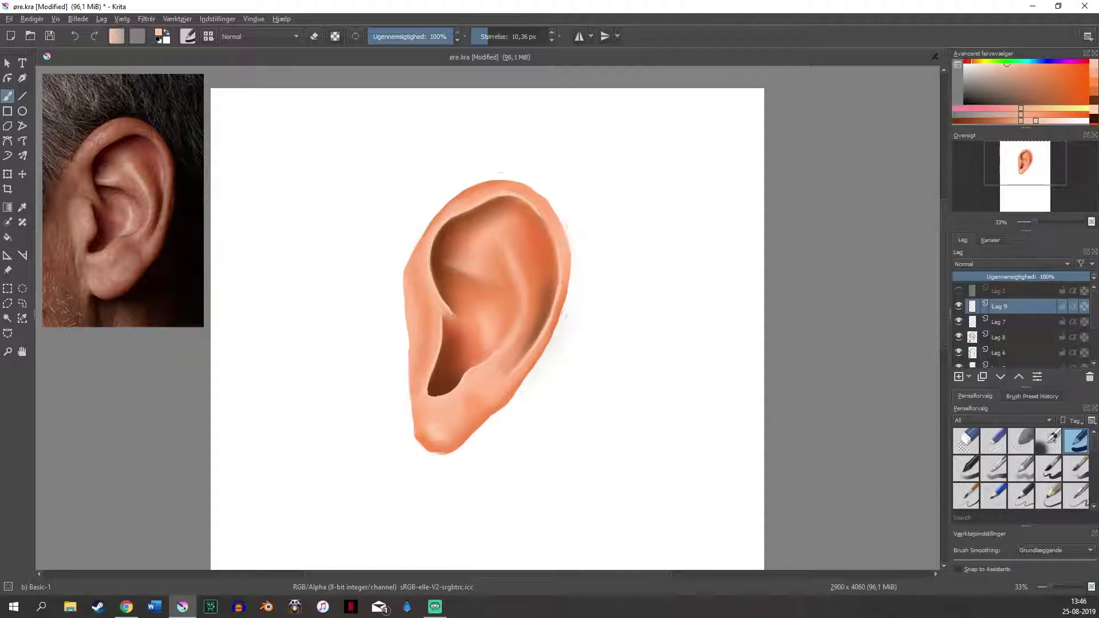
{"action": "left_click_drag", "start_coordinate": [540, 215], "coordinate": [551, 233]}
{"action": "left_click_drag", "start_coordinate": [448, 264], "coordinate": [502, 287]}
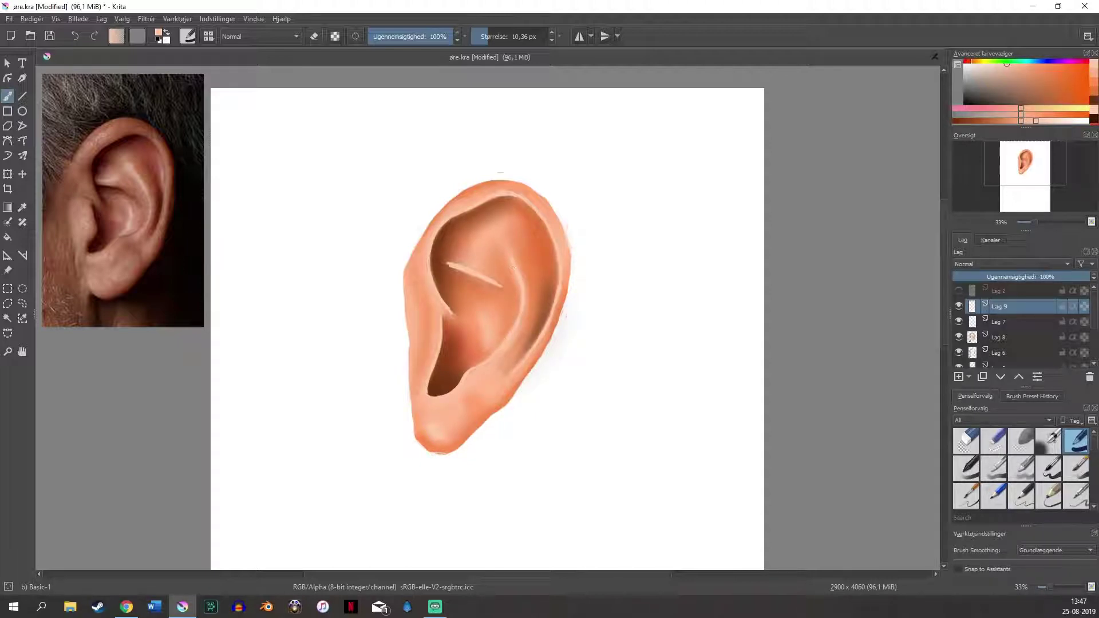
Soften the highlight lines around the ear canal, crossing fold, inner ridge and back rim with Blender Blur at 60 px.
{"action": "scroll", "coordinate": [1068, 490], "scroll_direction": "down", "scroll_amount": 5}
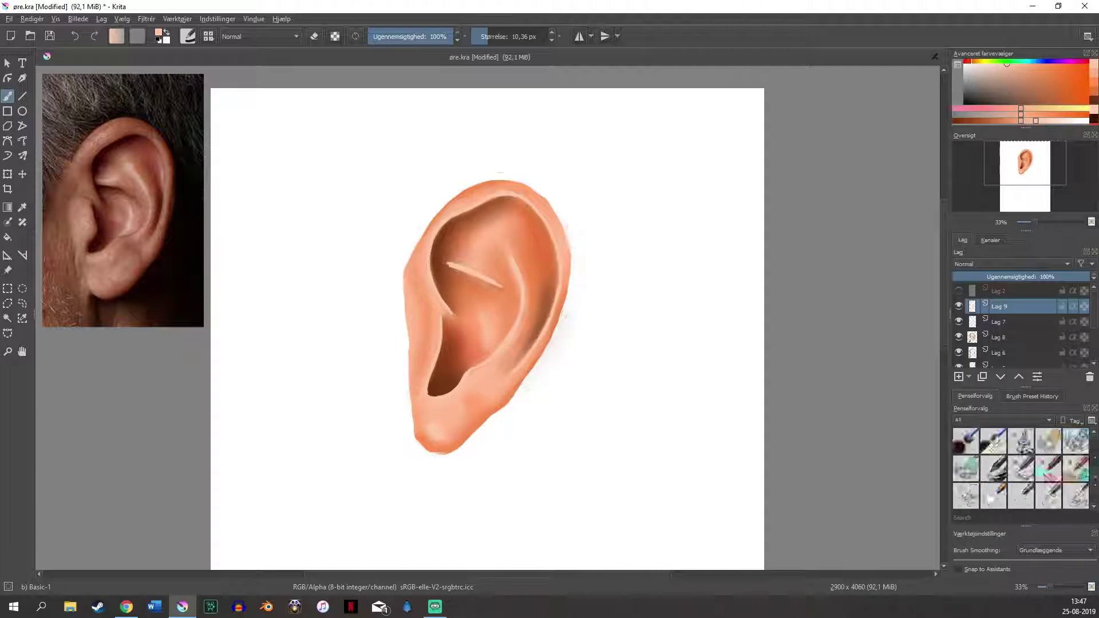
{"action": "scroll", "coordinate": [1021, 468], "scroll_direction": "down", "scroll_amount": 3}
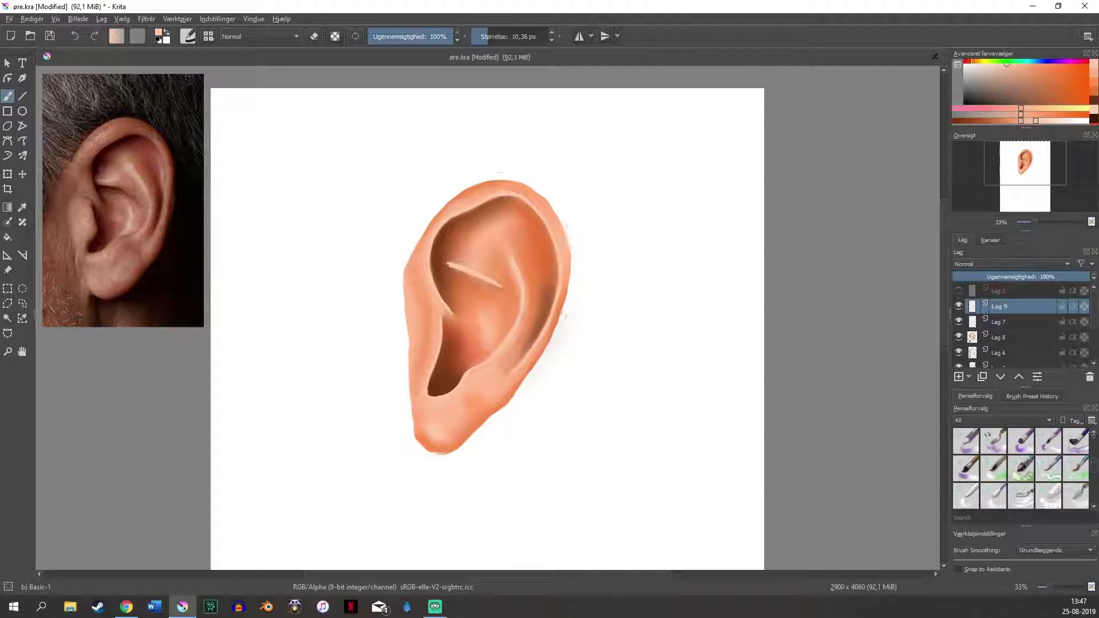
{"action": "left_click", "coordinate": [993, 496]}
{"action": "left_click_drag", "start_coordinate": [436, 434], "coordinate": [431, 424]}
{"action": "mouse_move", "coordinate": [442, 321]}
{"action": "left_mouse_down"}
{"action": "mouse_move", "coordinate": [442, 368]}
{"action": "mouse_move", "coordinate": [428, 372]}
{"action": "mouse_move", "coordinate": [437, 391]}
{"action": "mouse_move", "coordinate": [455, 398]}
{"action": "mouse_move", "coordinate": [488, 369]}
{"action": "left_mouse_up"}
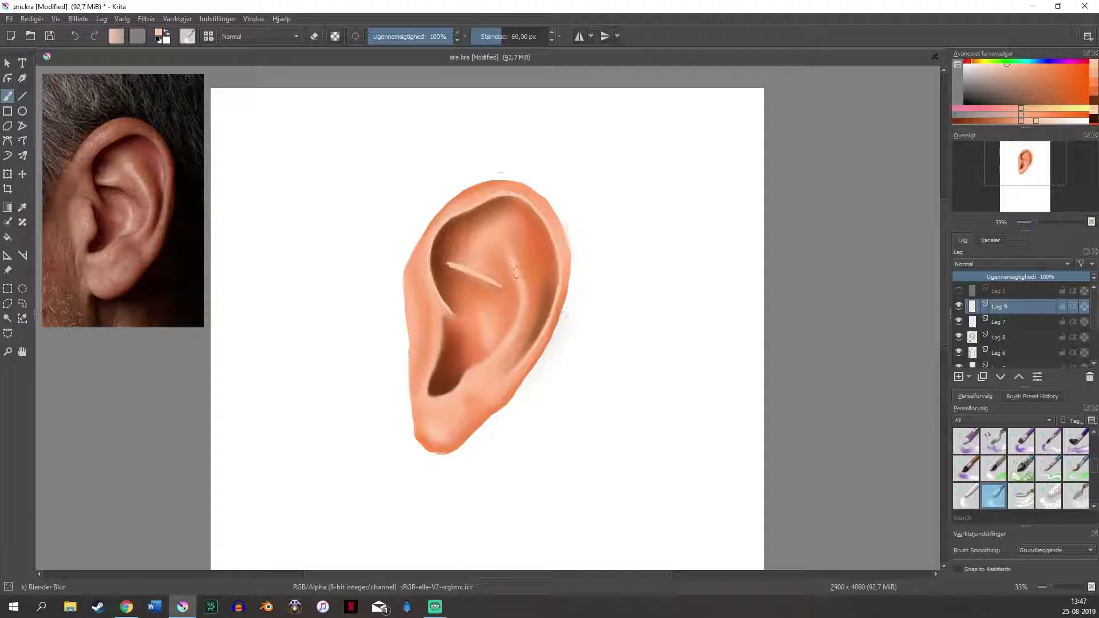
{"action": "mouse_move", "coordinate": [486, 280]}
{"action": "left_mouse_down"}
{"action": "mouse_move", "coordinate": [462, 267]}
{"action": "mouse_move", "coordinate": [500, 285]}
{"action": "mouse_move", "coordinate": [476, 256]}
{"action": "mouse_move", "coordinate": [501, 282]}
{"action": "left_mouse_up"}
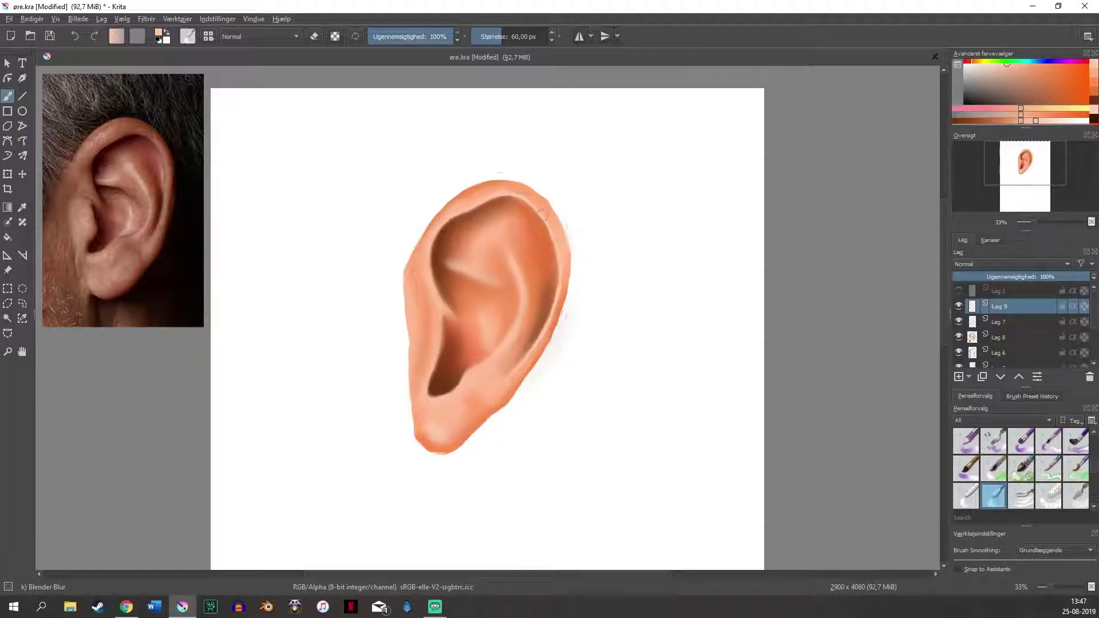
{"action": "mouse_move", "coordinate": [534, 204]}
{"action": "left_mouse_down"}
{"action": "mouse_move", "coordinate": [558, 240]}
{"action": "mouse_move", "coordinate": [547, 325]}
{"action": "left_mouse_up"}
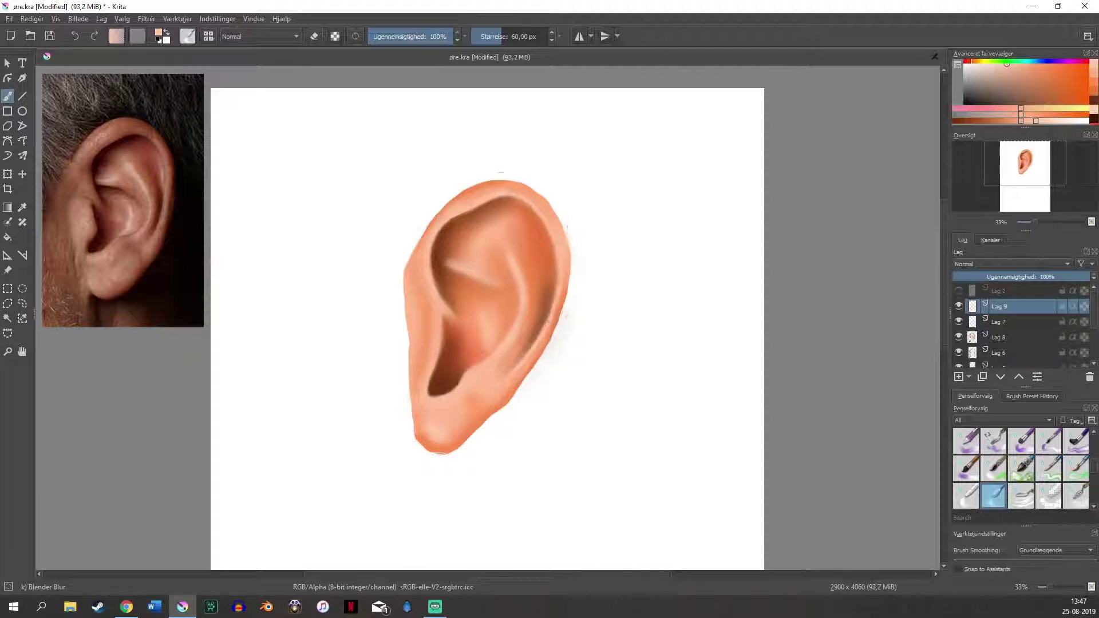